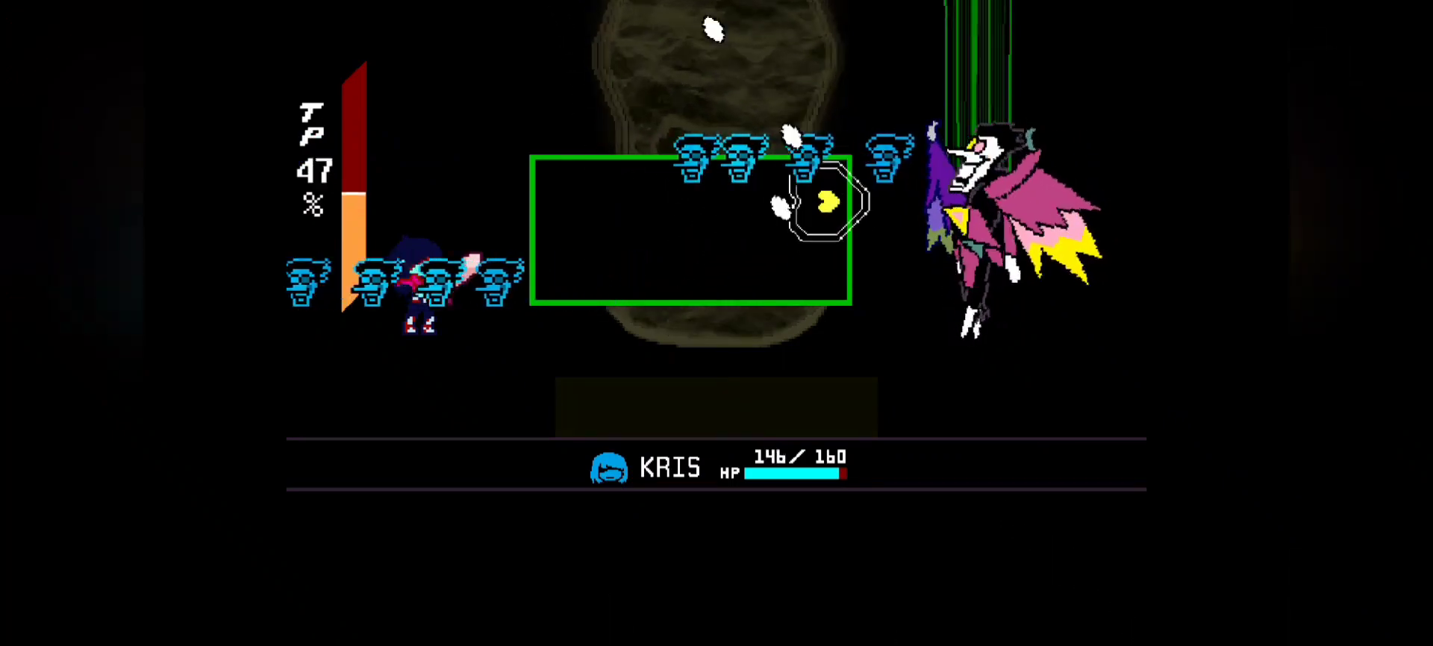
Step: Pick Kris's action, then weave the yellow soul between Pipis poles while shooting pipis
key(z)
key(z)
key(z)
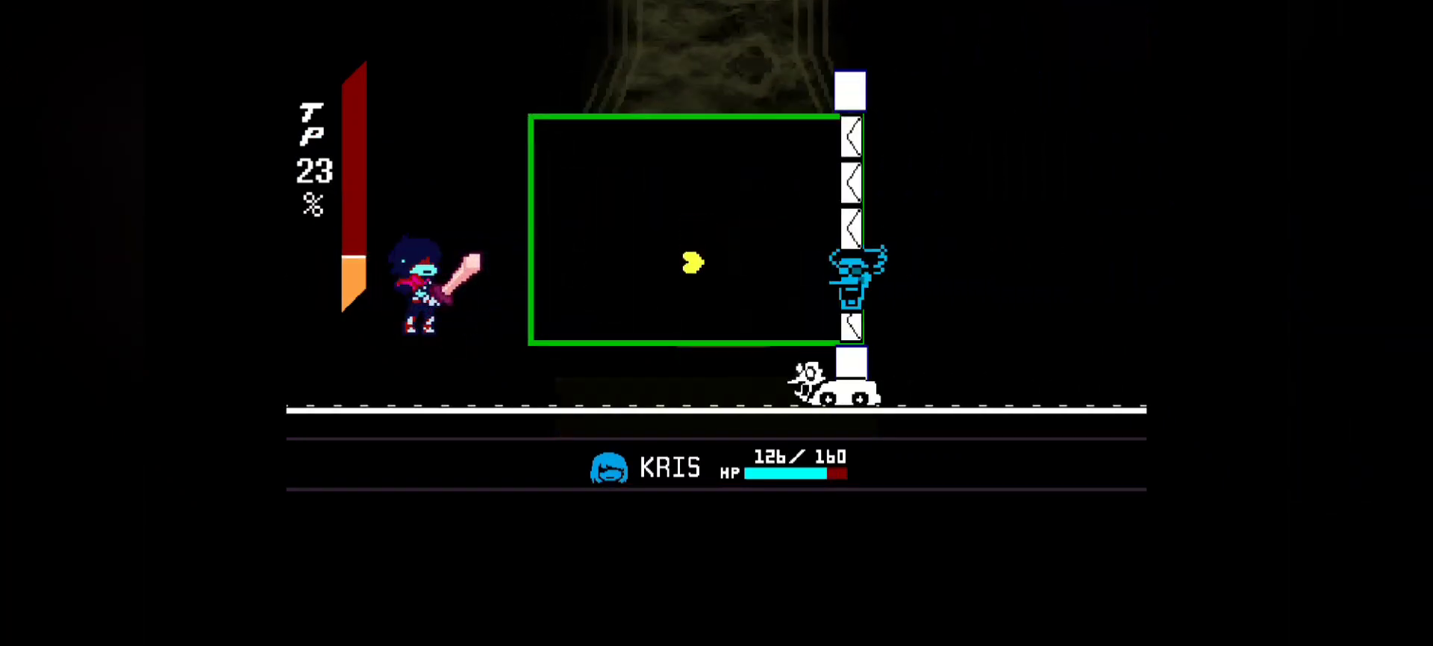
key(Up)
key(Down)
key(Down)
key(Up)
key(z)
key(z)
key(Down)
key(Down)
key(Up)
key(Up)
key(Down)
key(Down)
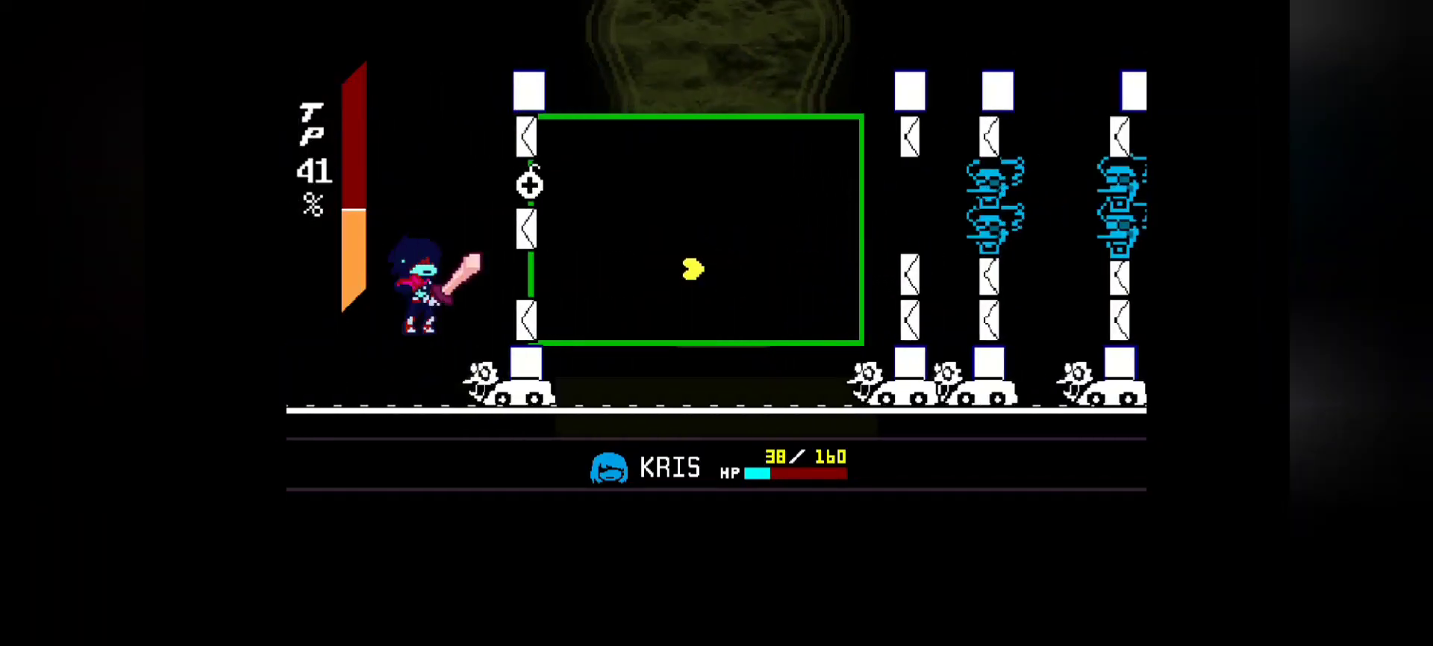
key(Up)
Step: Strike Spamton NEO for 289 damage, shoot back at his attack, then heal with Top Cake
key(z)
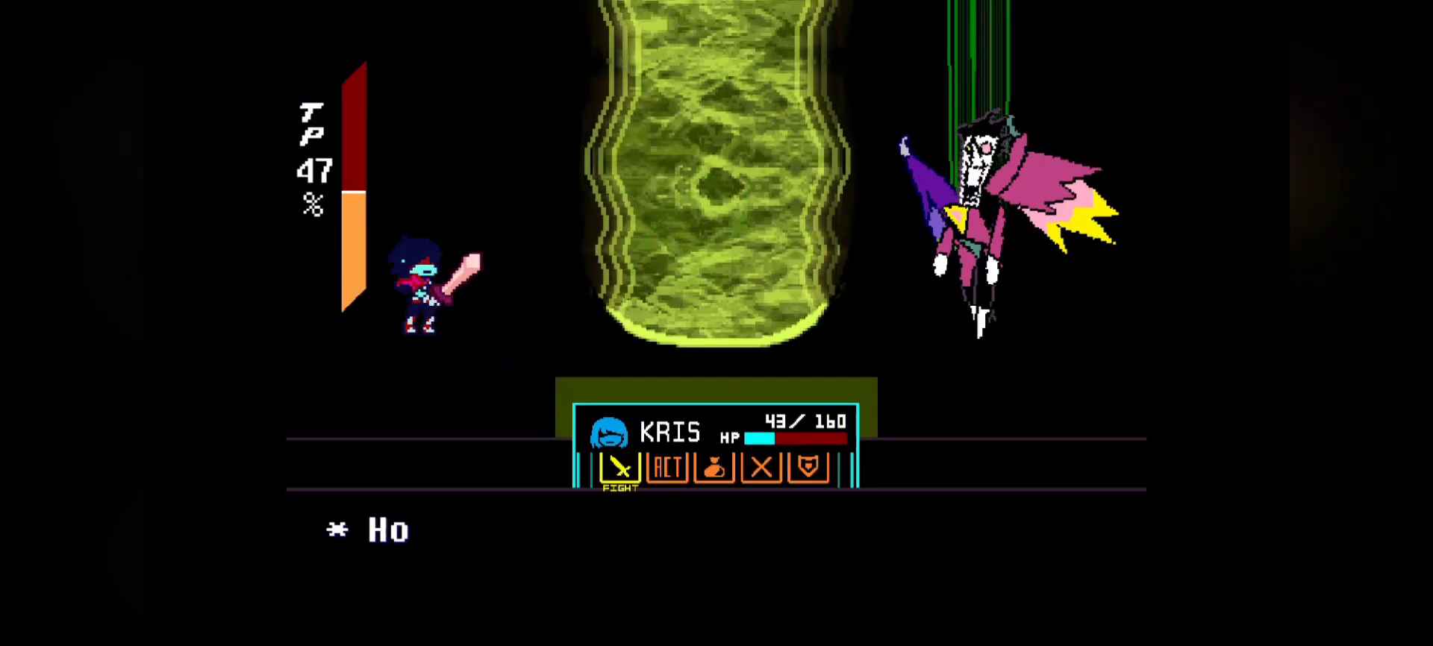
key(z)
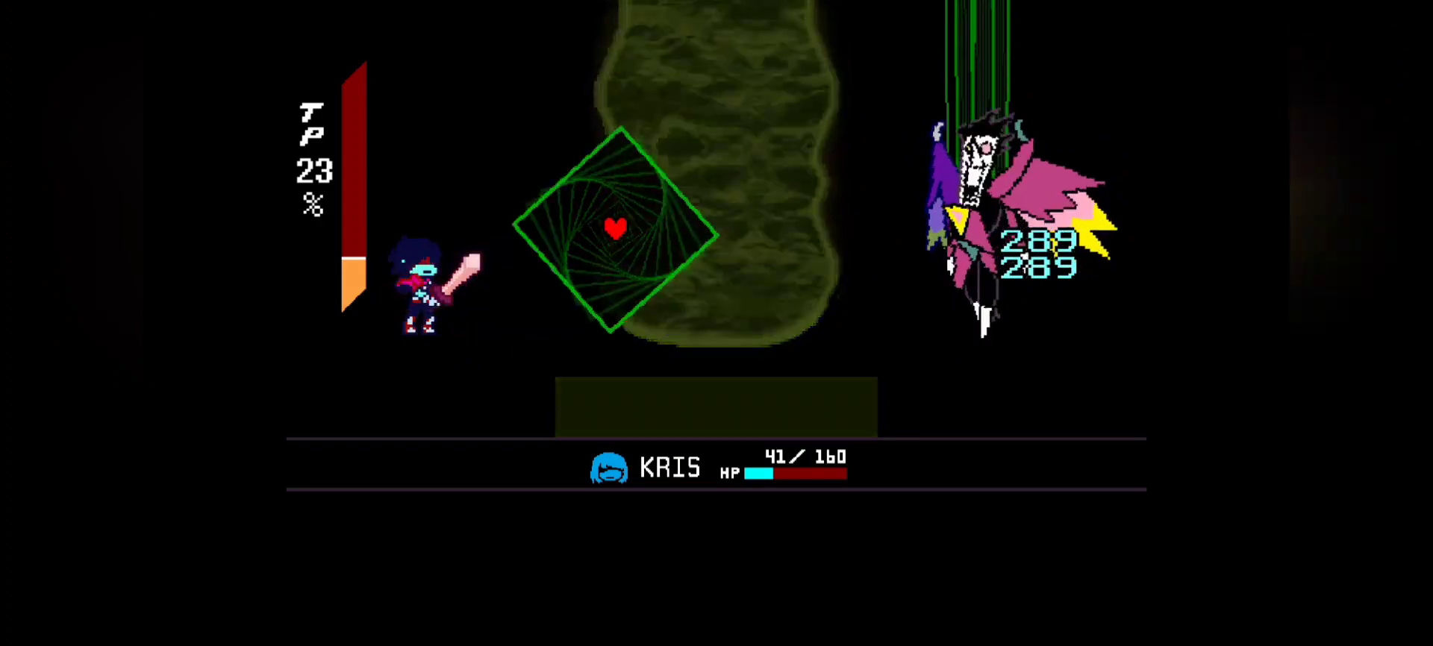
key(z)
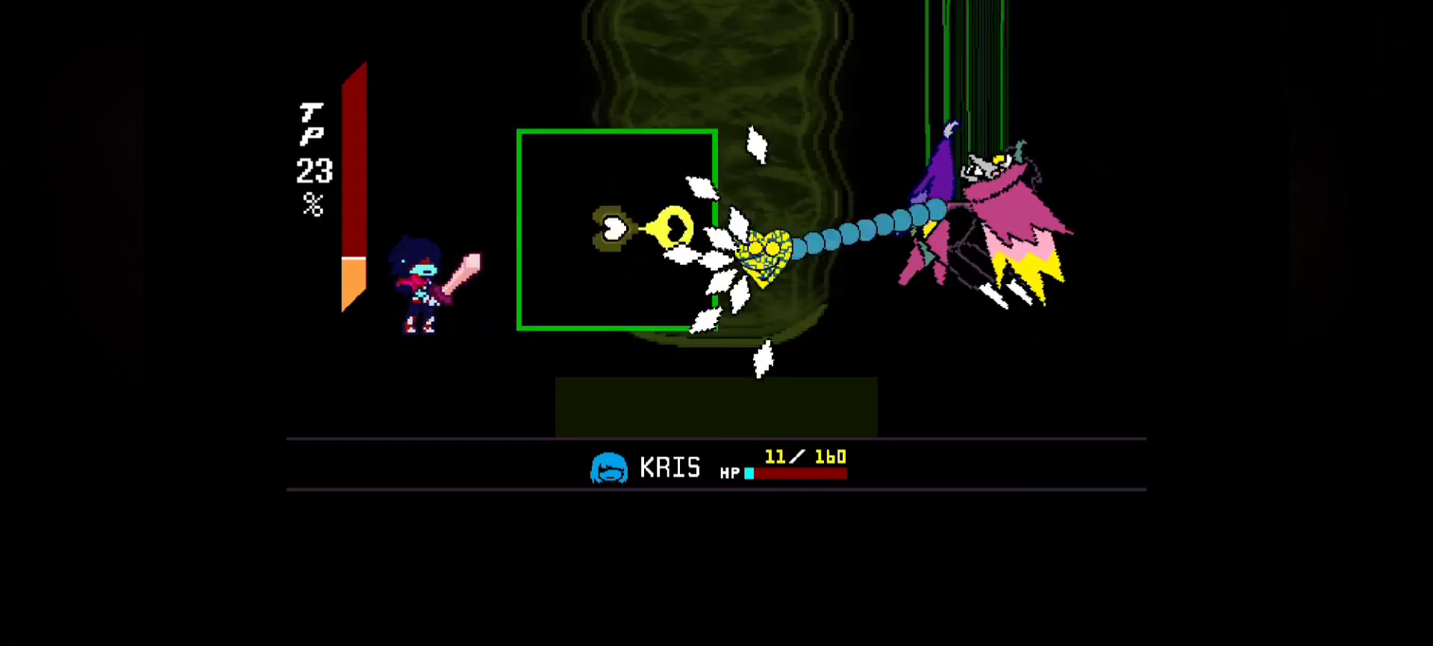
key(z)
key(z)
key(z)
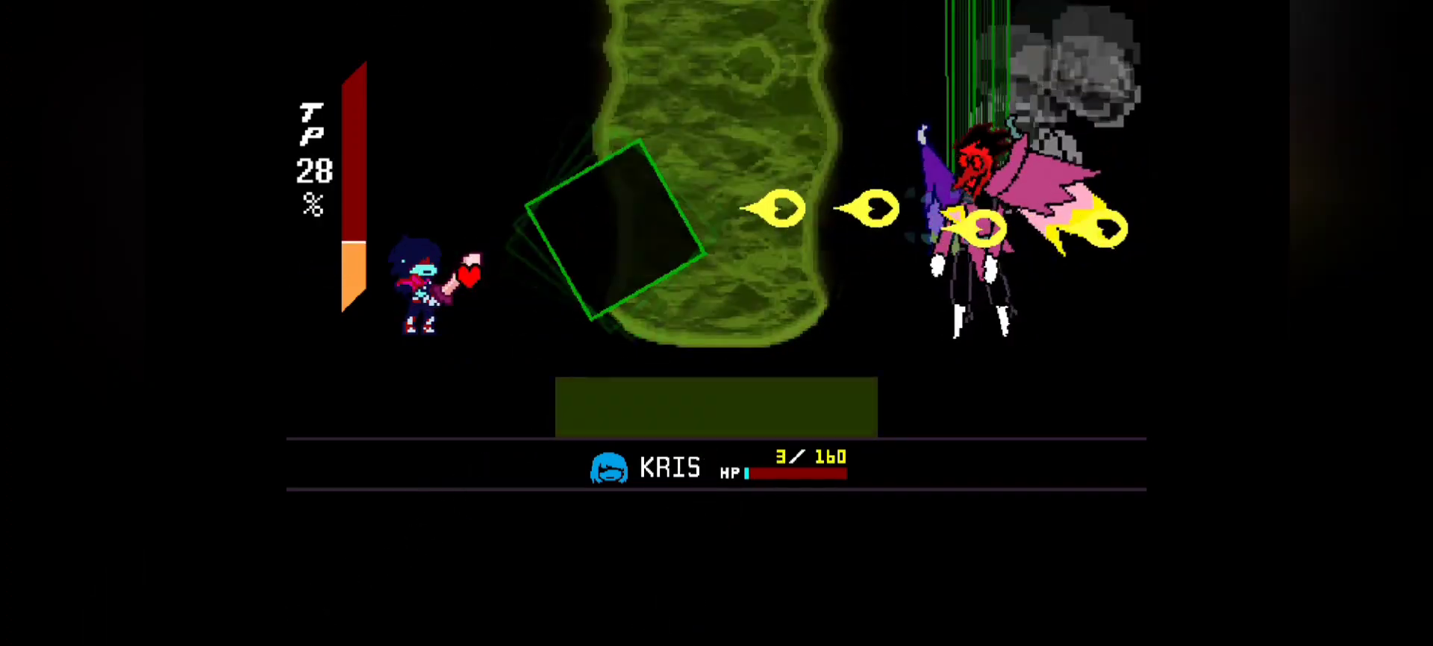
key(Right)
key(Right)
key(z)
key(z)
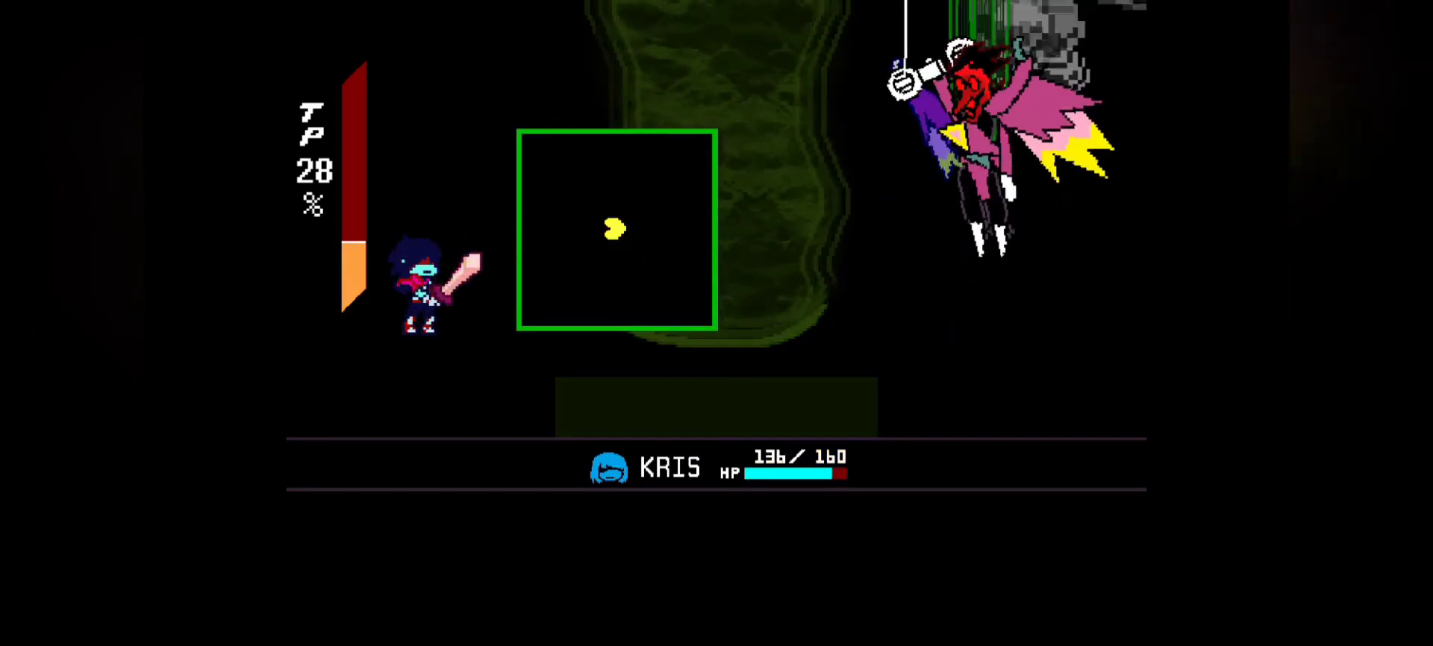
Step: Shoot the incoming pipis, use the FriedPipis act, and dodge to the box's right edge
key(z)
key(z)
key(z)
key(z)
key(z)
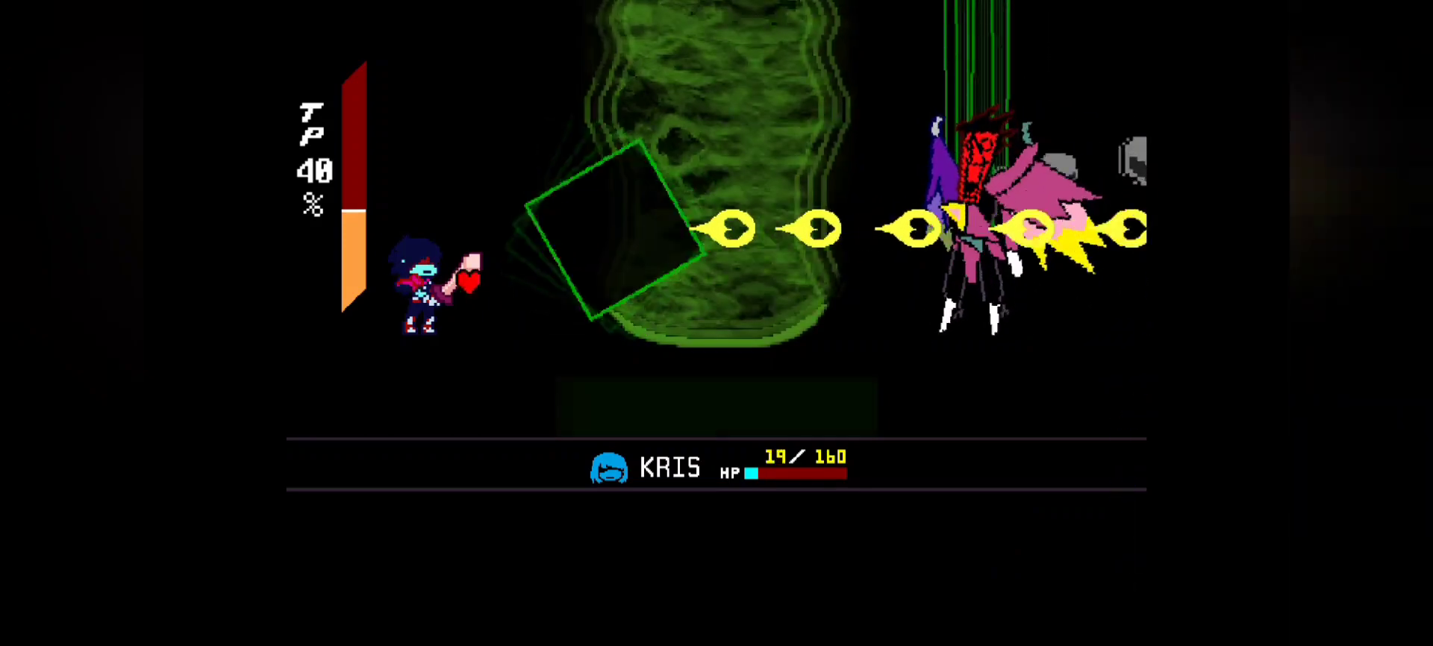
key(Right)
key(z)
key(z)
key(Down)
key(z)
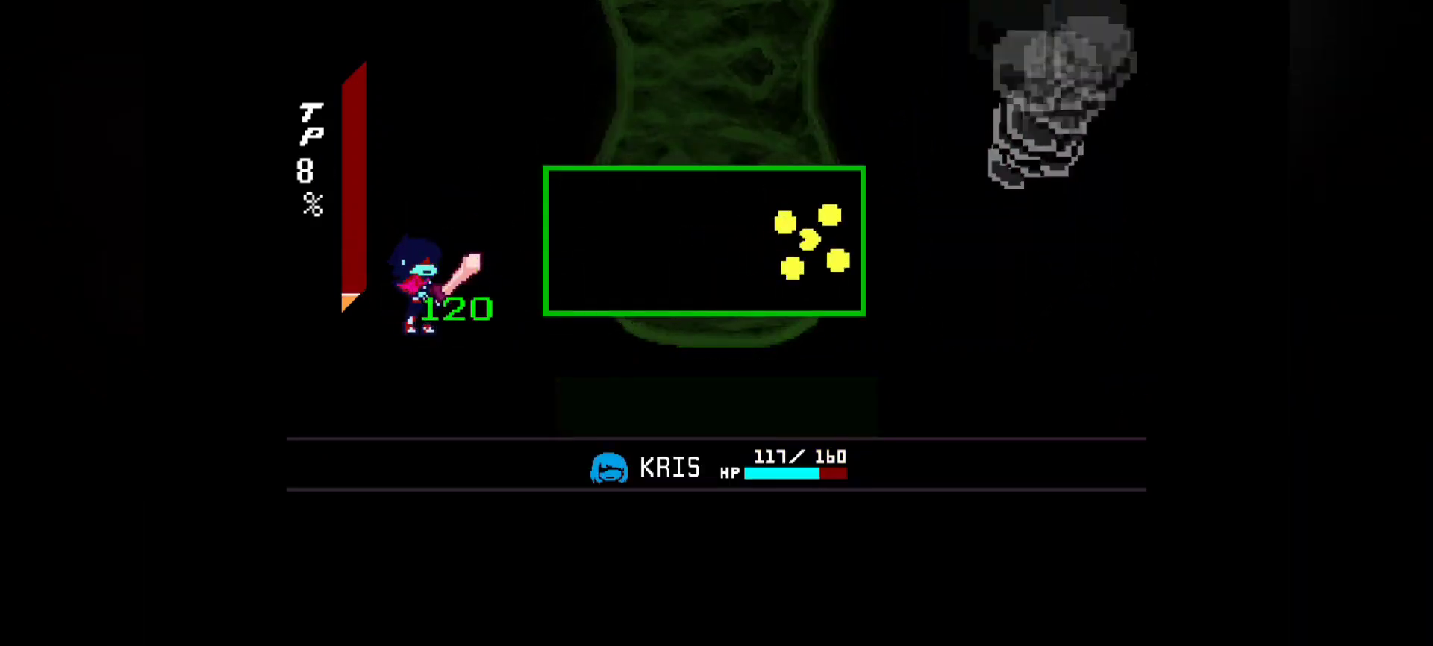
key(Right)
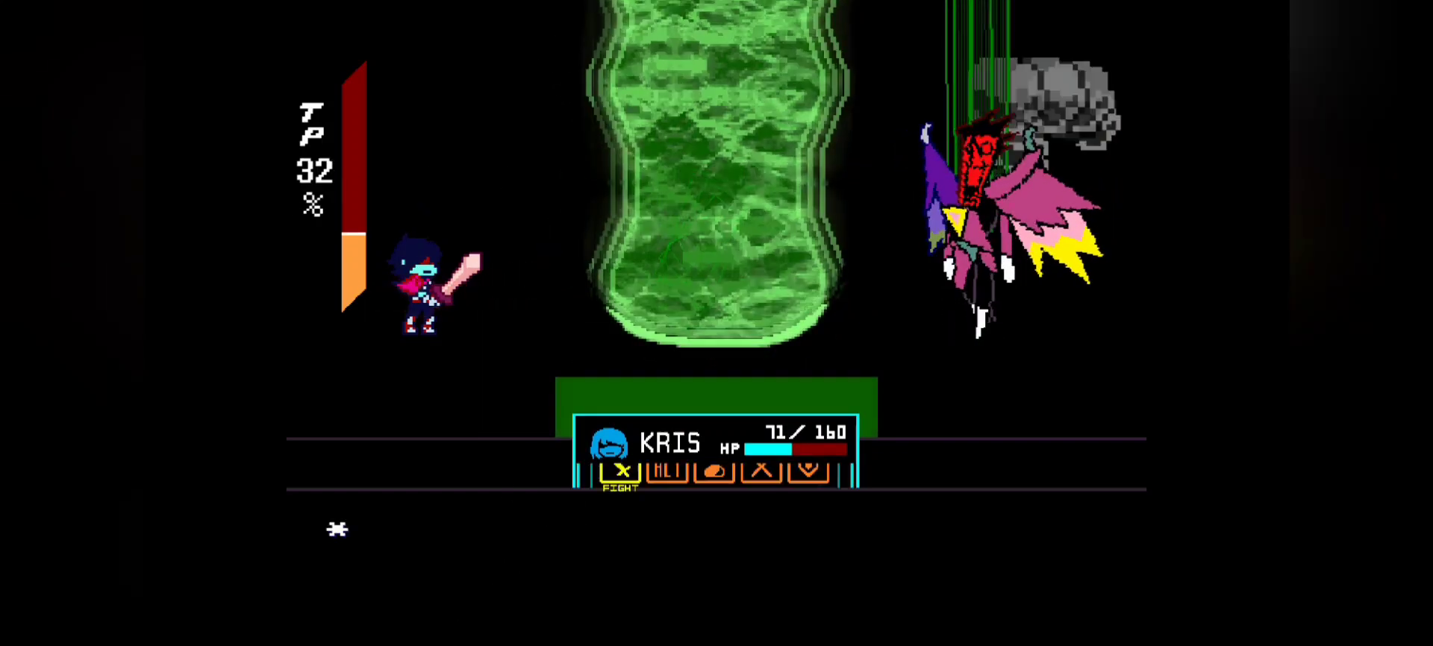
Step: Hit Spamton NEO for 289 damage, then dodge the blades while shooting his head
key(Right)
key(z)
key(z)
key(z)
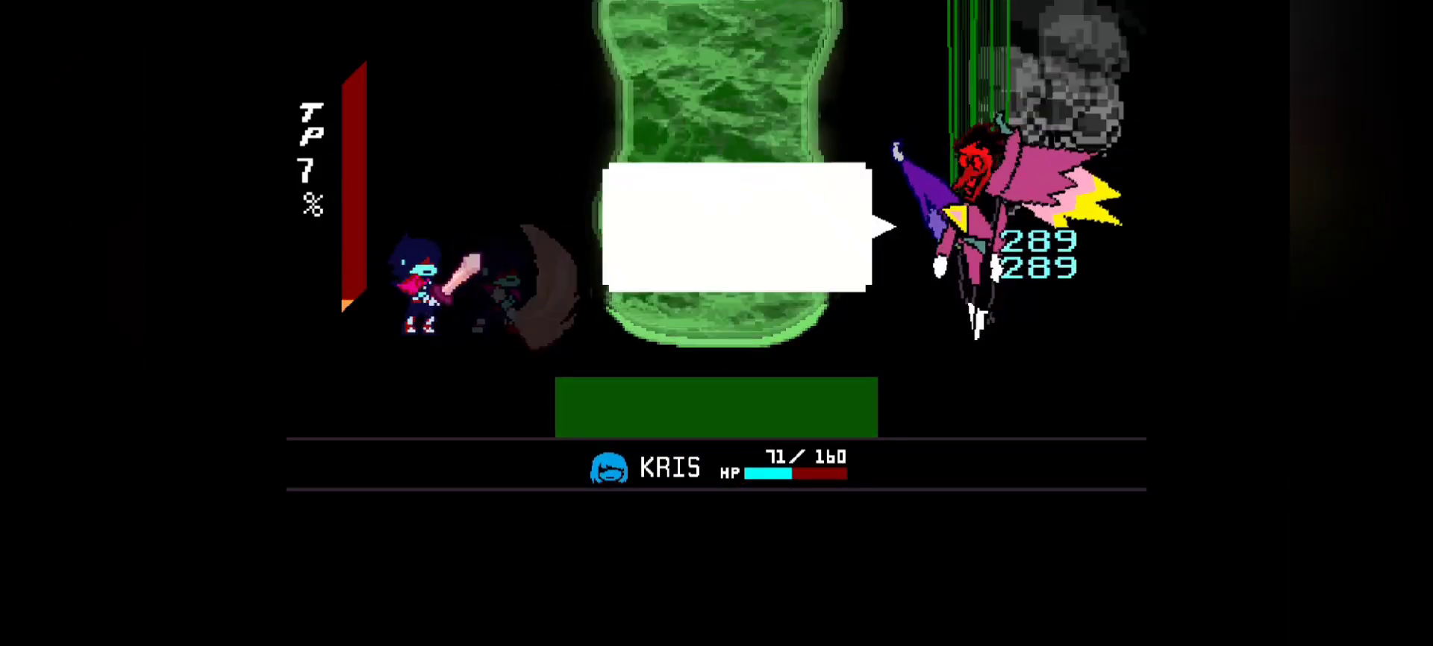
key(z)
key(z)
key(z)
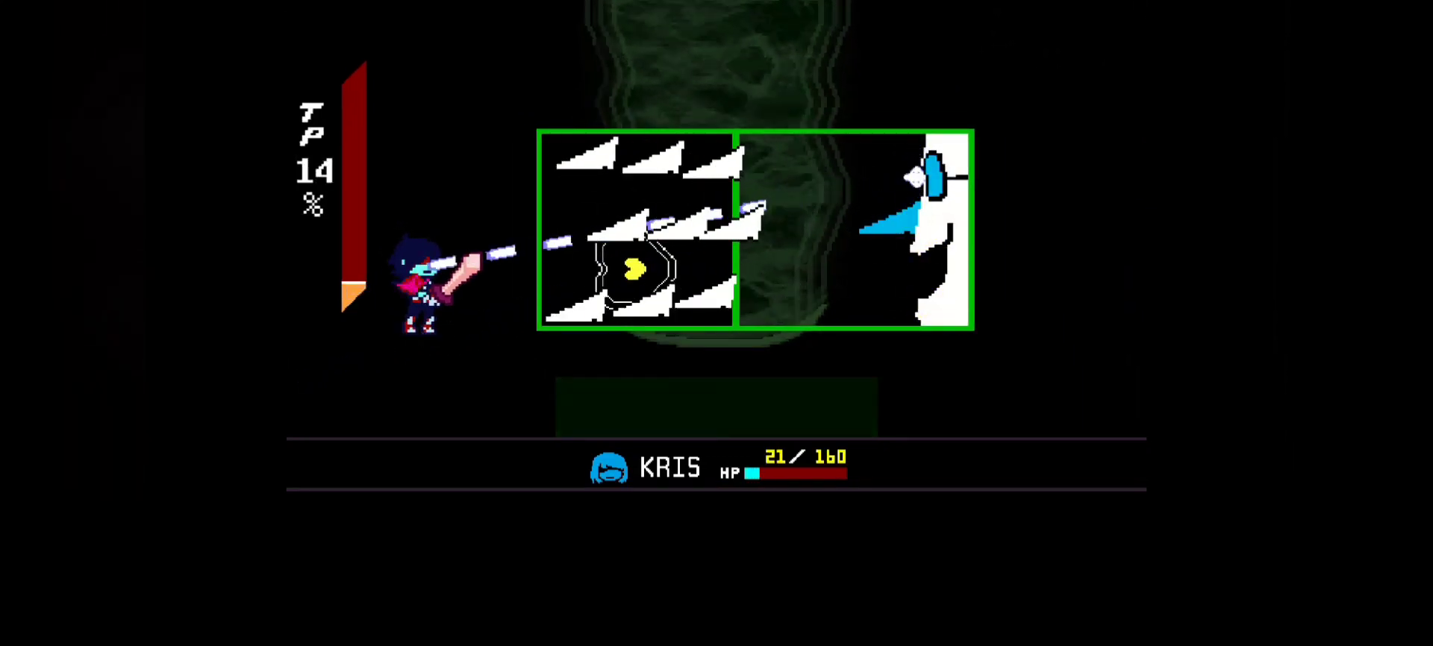
key(Up)
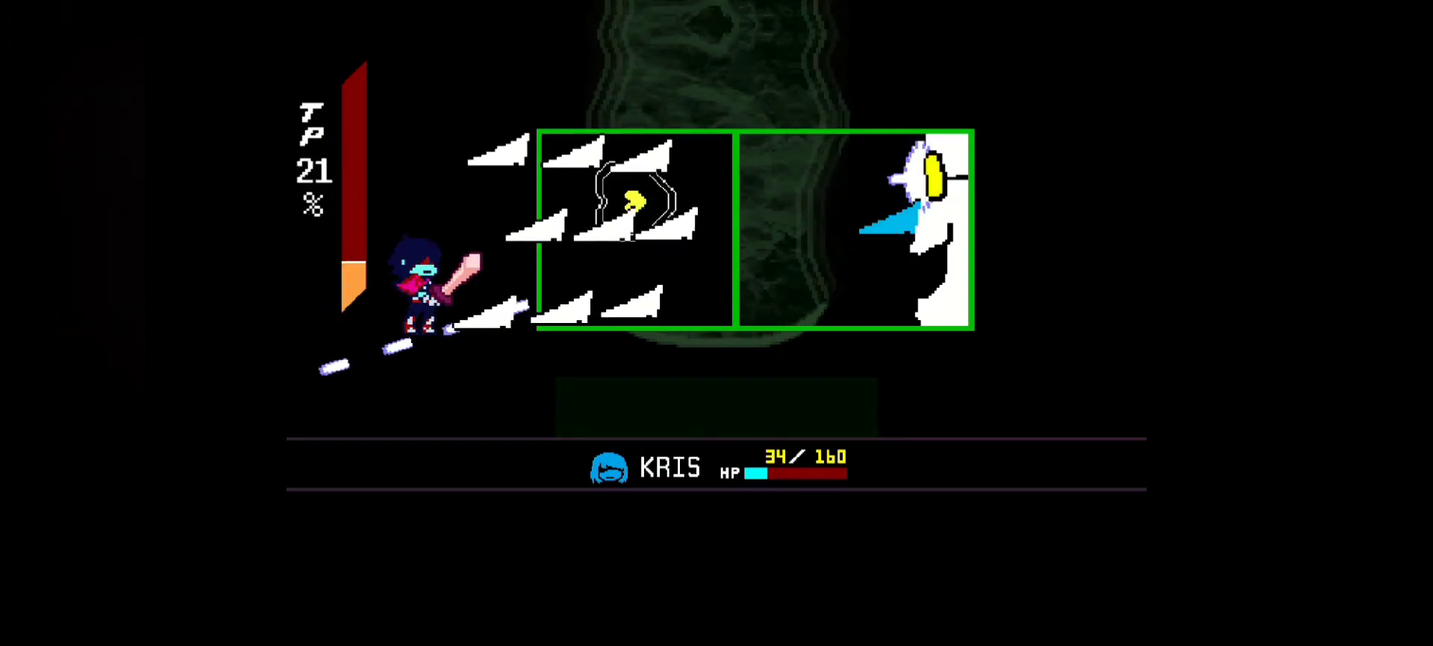
key(z)
key(z)
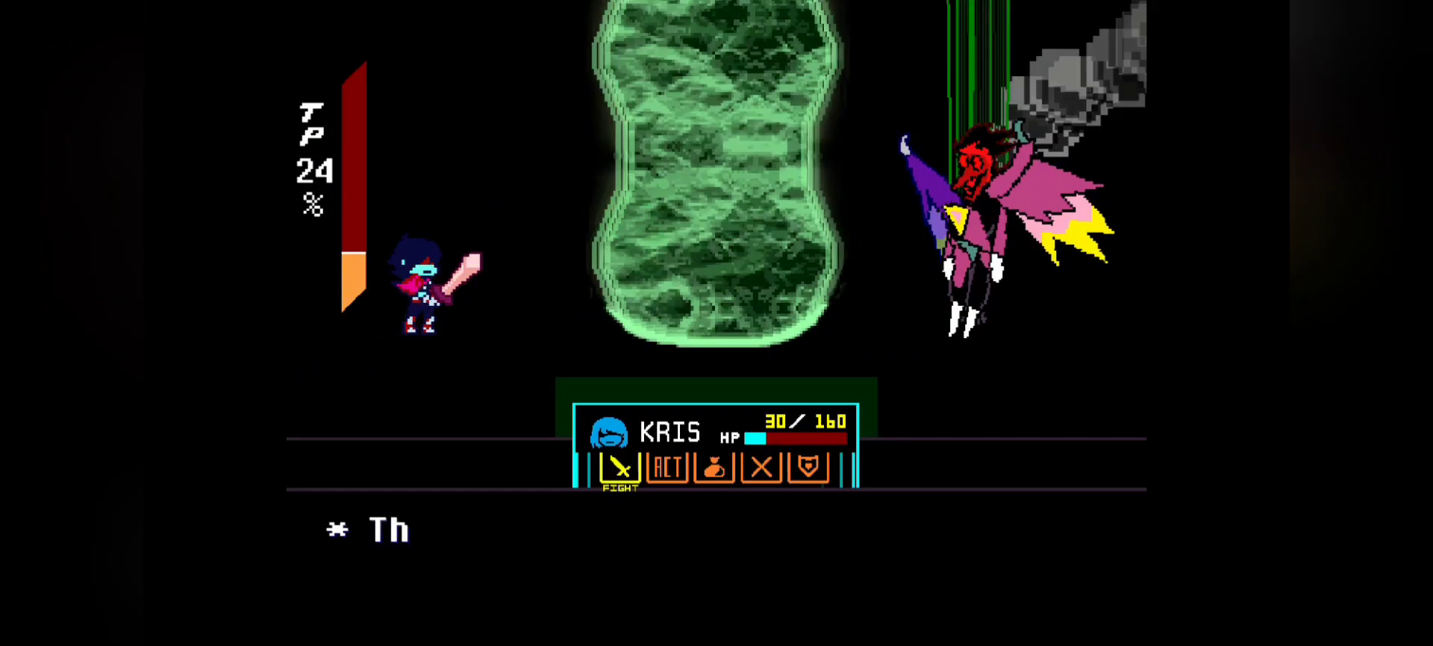
Step: Eat a CD Bagel, dodge the heart-snake attack while shooting, then pick another CD Bagel
key(Right)
key(Right)
key(z)
key(z)
key(z)
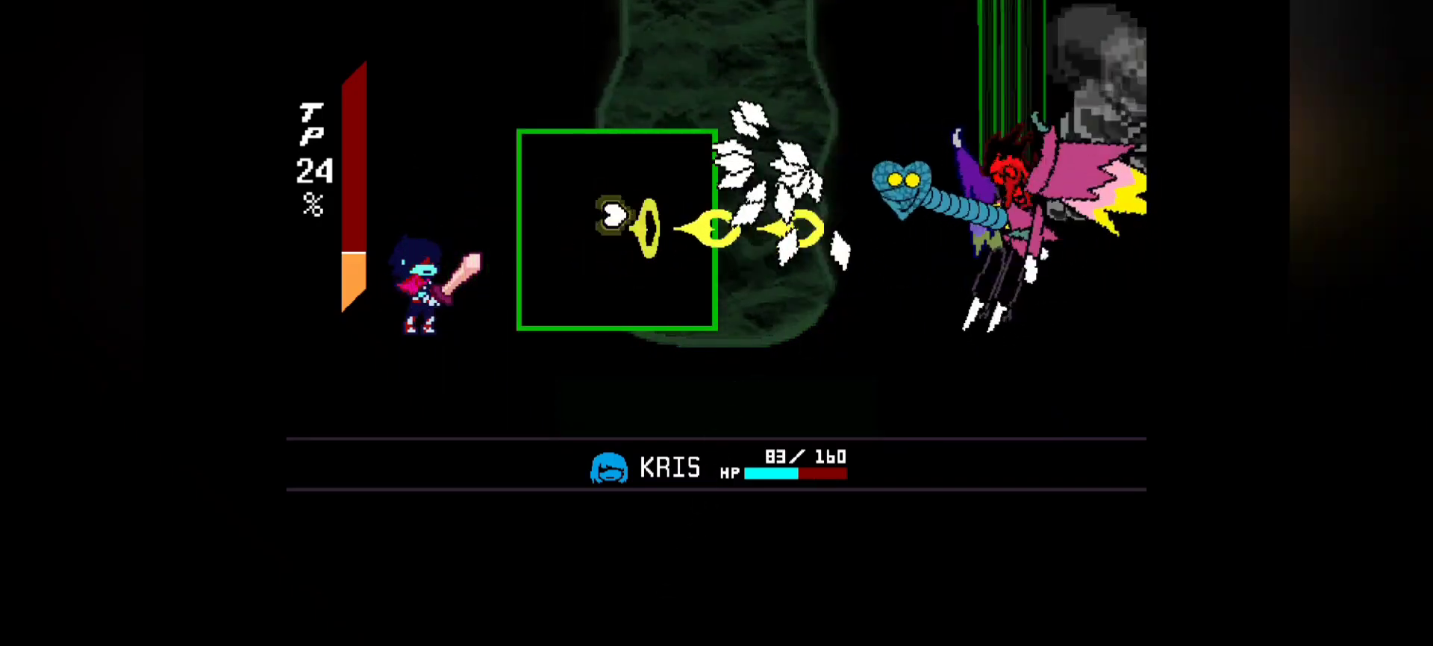
key(z)
key(Down)
key(z)
key(z)
key(Right)
key(Right)
key(z)
key(z)
key(z)
key(z)
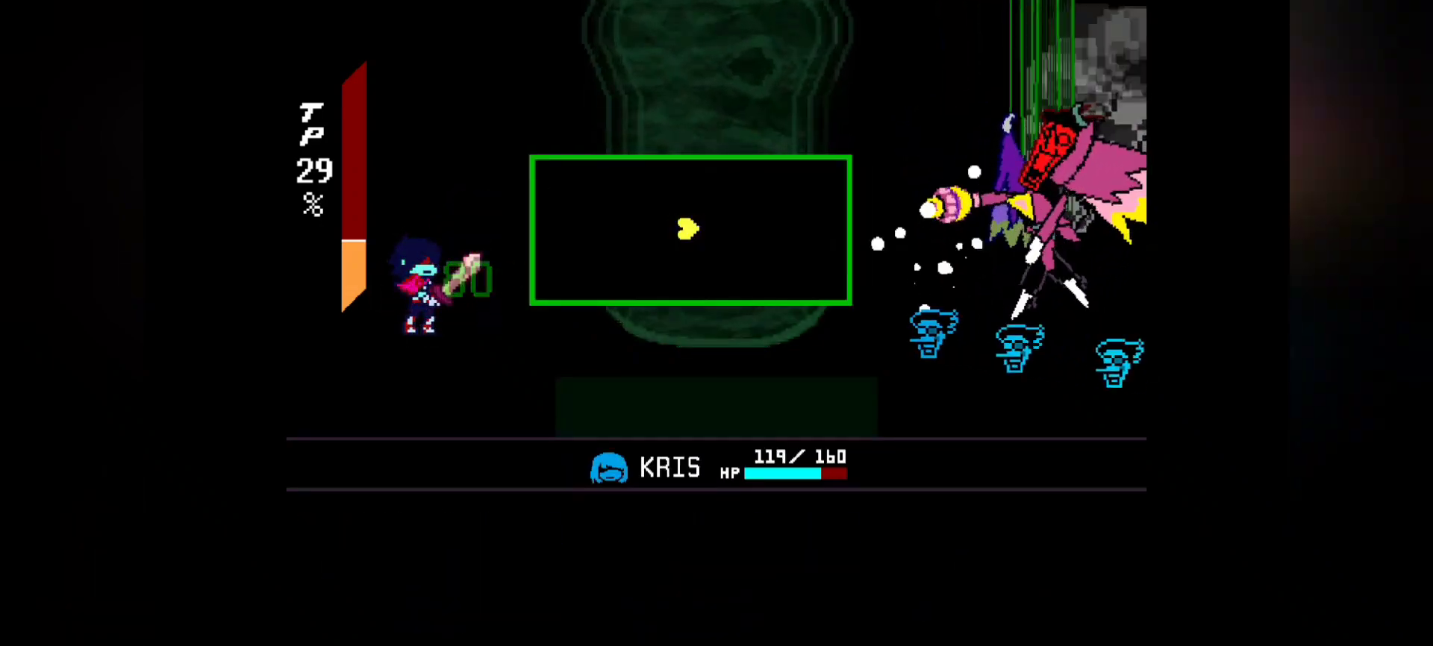
Step: Dodge the flying heads and bullets, escaping to the top-left corner and down the left edge
key(Left)
key(Down)
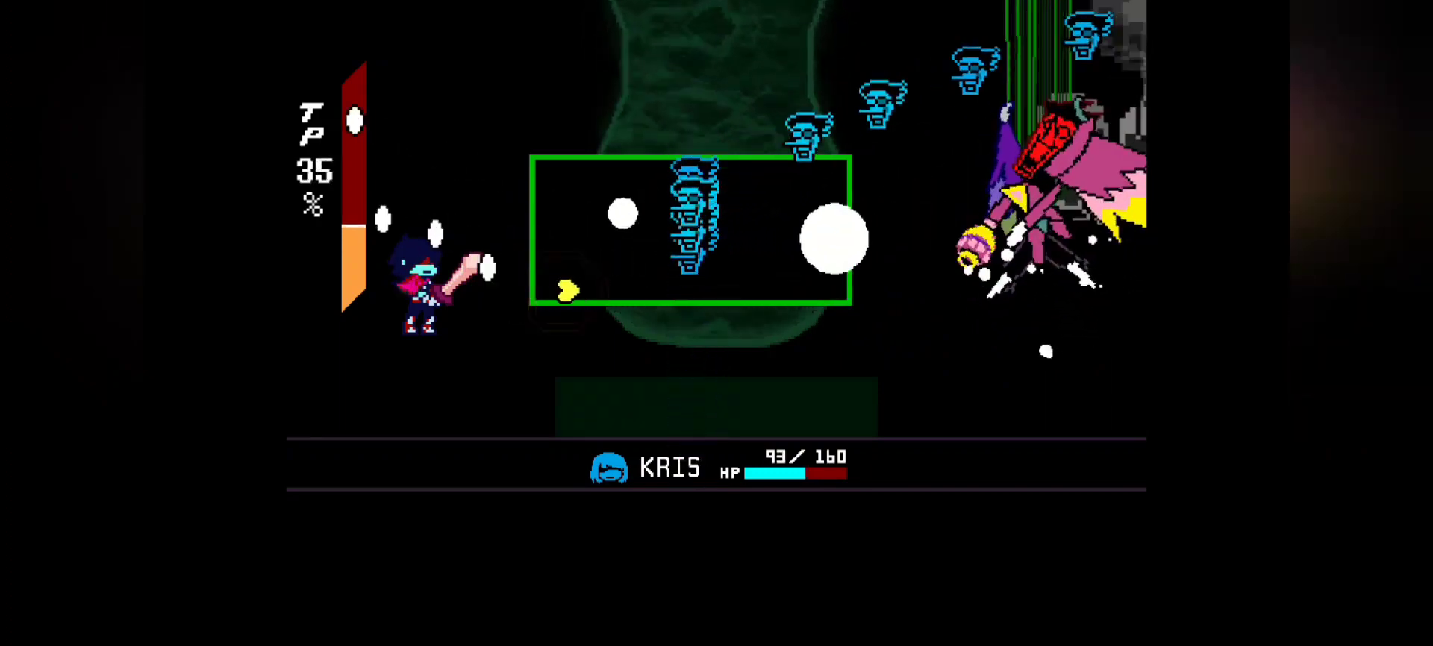
key(Up)
key(Up)
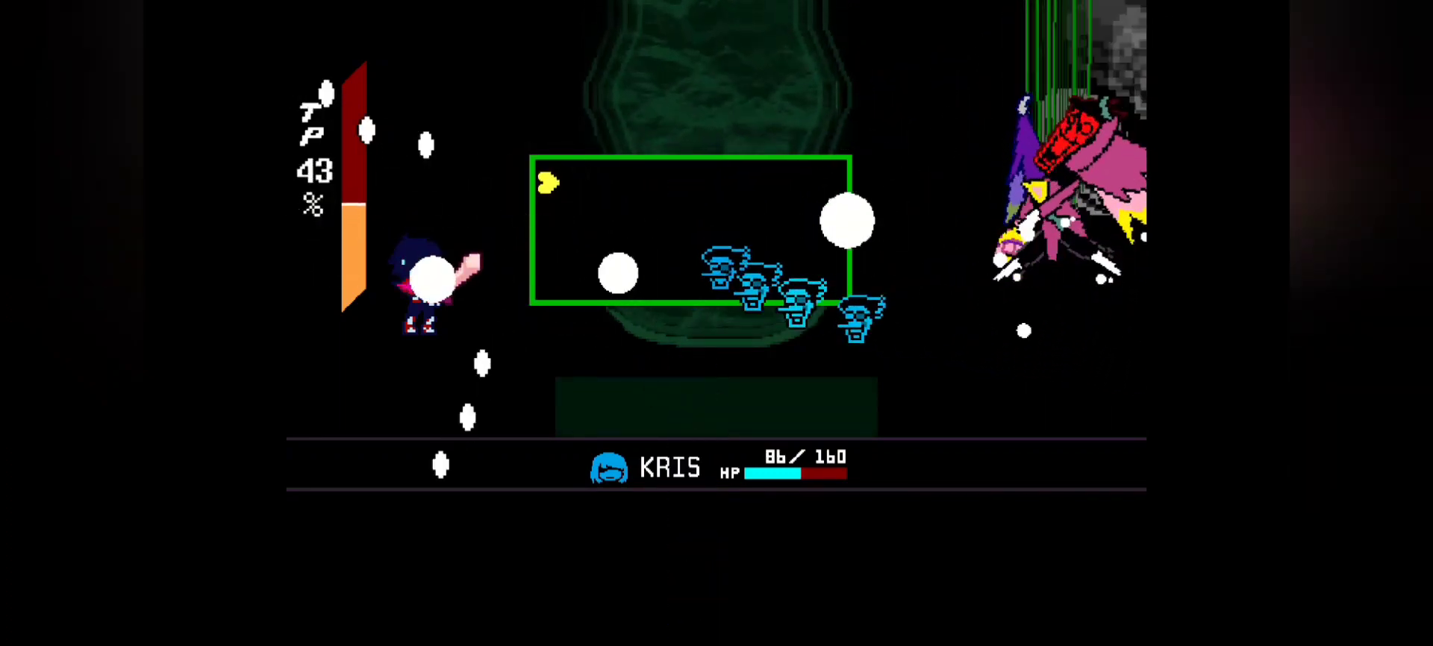
key(Down)
key(Down)
key(Up)
key(Right)
key(Left)
key(Down)
Step: Use X-Slash on Spamton NEO for 289 damage and dodge the blades
key(Right)
key(z)
key(z)
key(Right)
key(z)
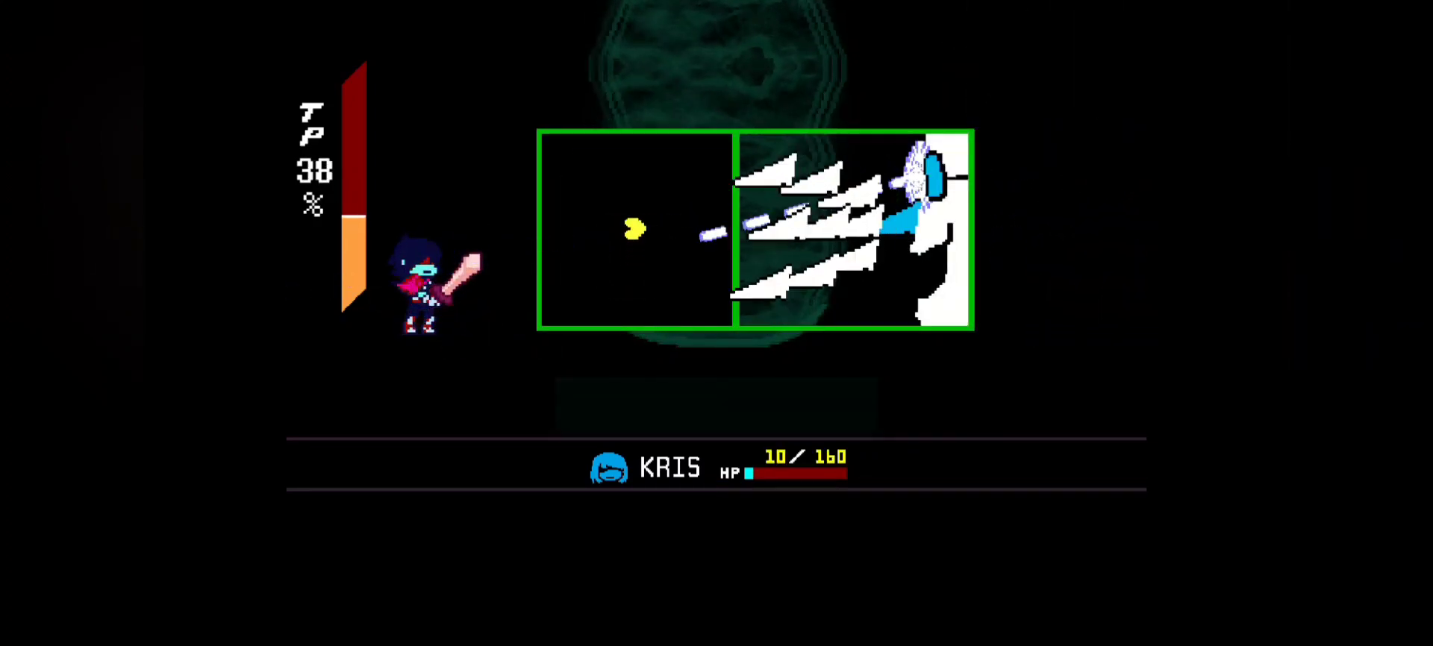
key(z)
key(Down)
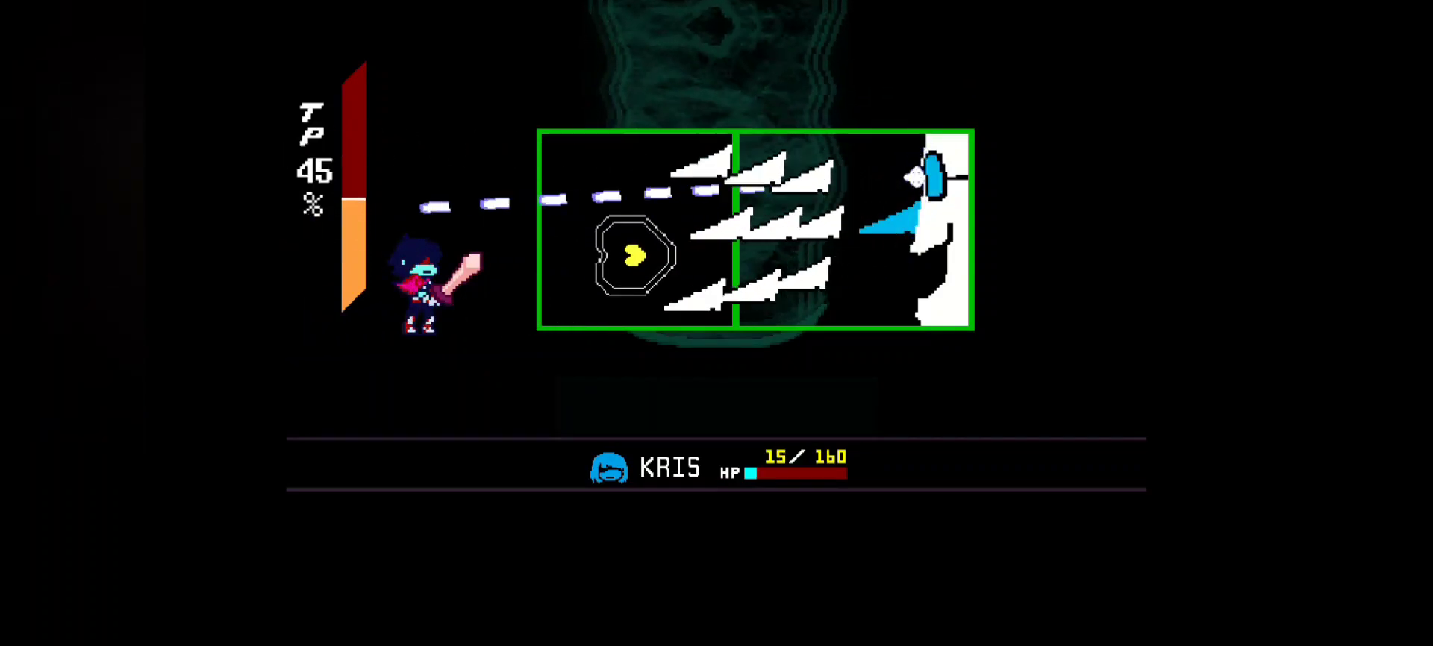
key(Up)
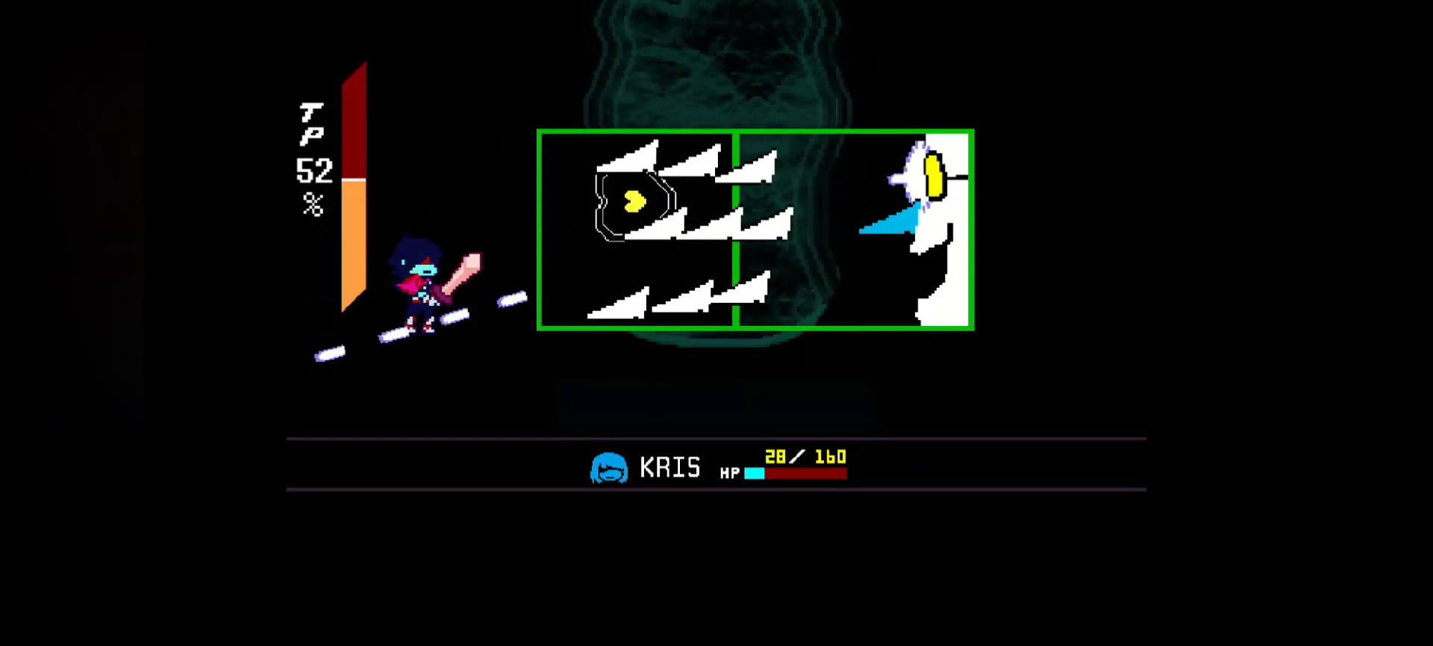
key(z)
key(z)
key(z)
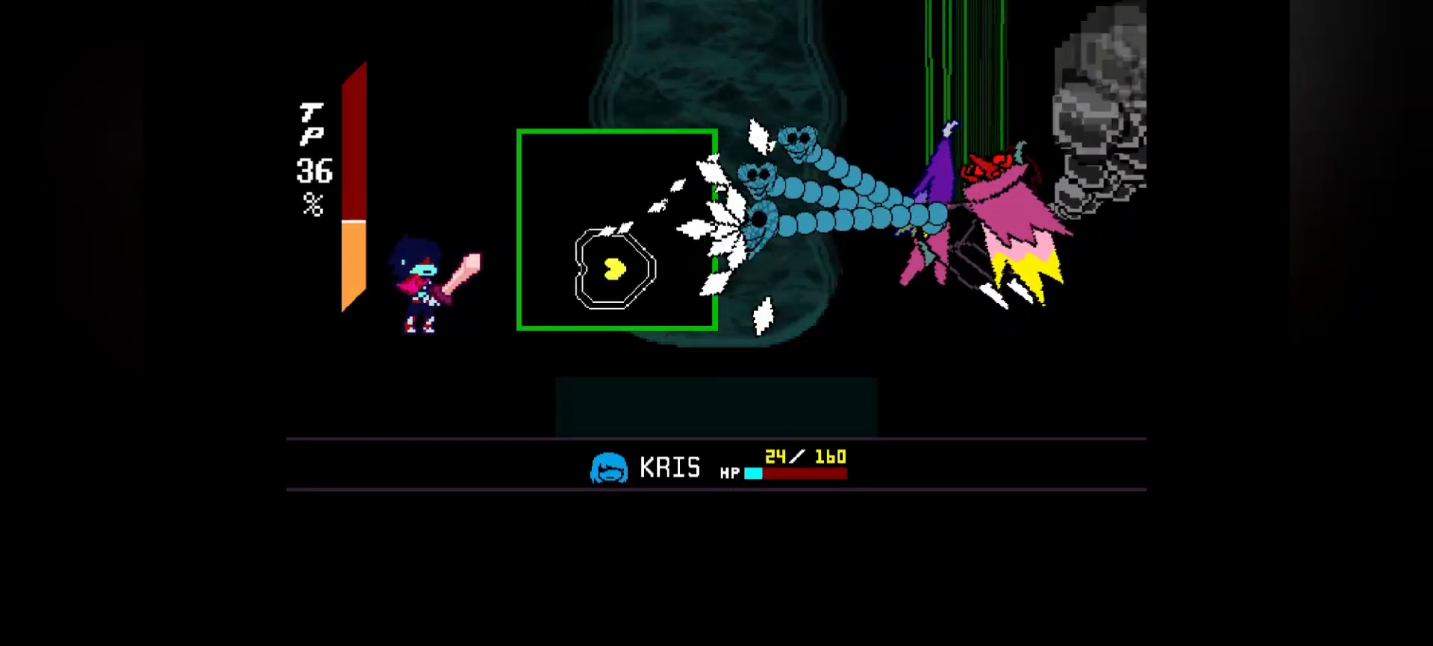
Step: Weave past snake heads and bullets while firing to max TP, then choose X-Slash again
key(Left)
key(Up)
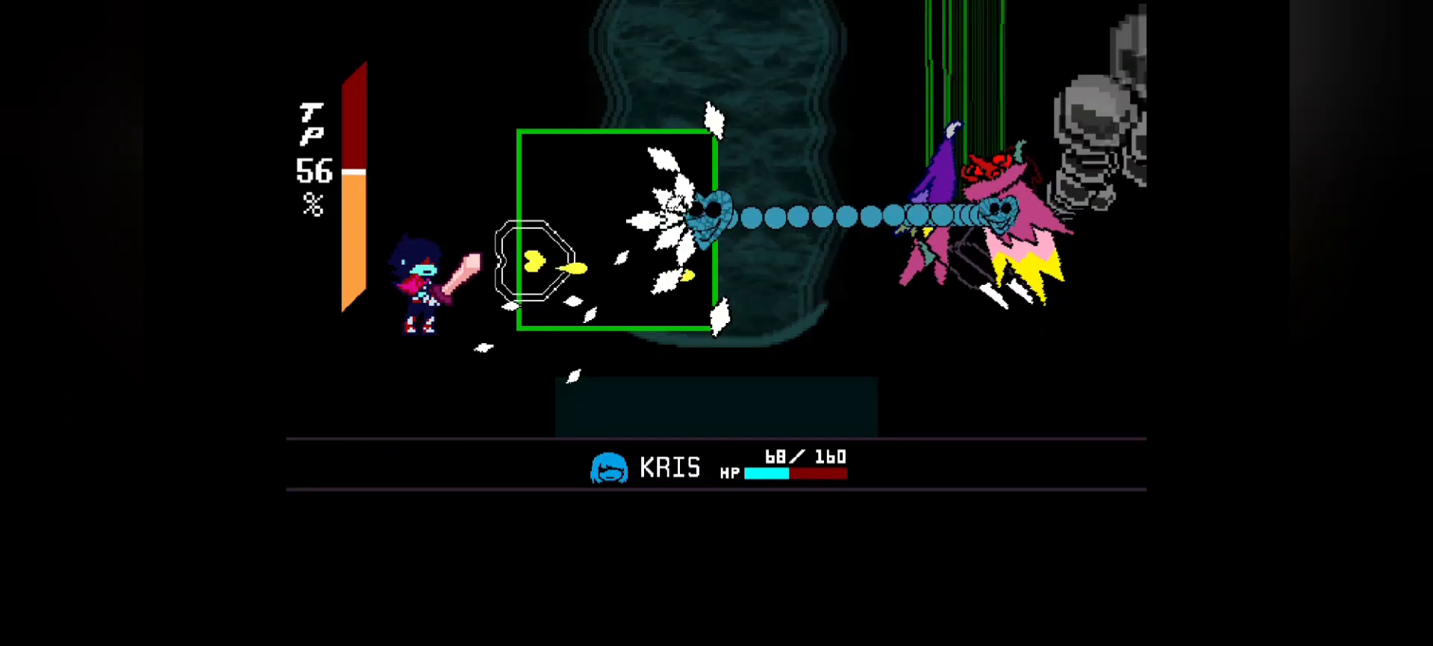
key(Up)
key(Down)
key(Up)
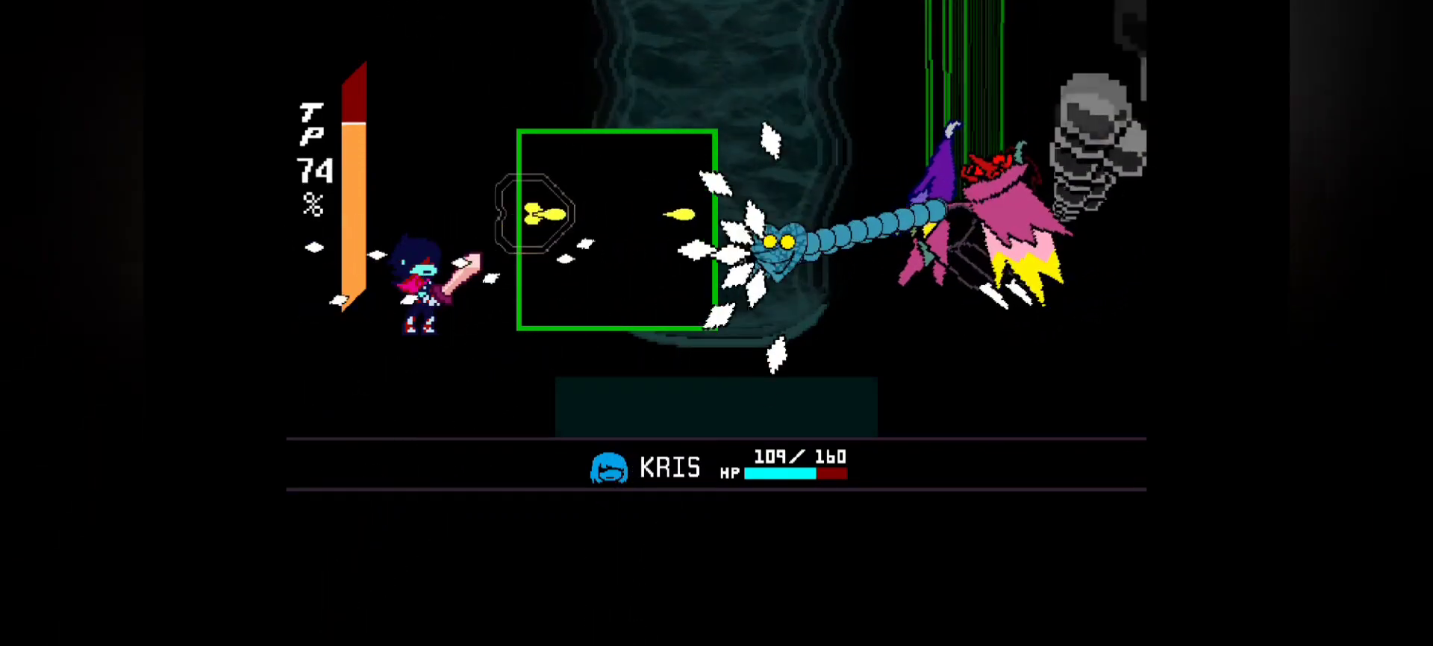
key(Up)
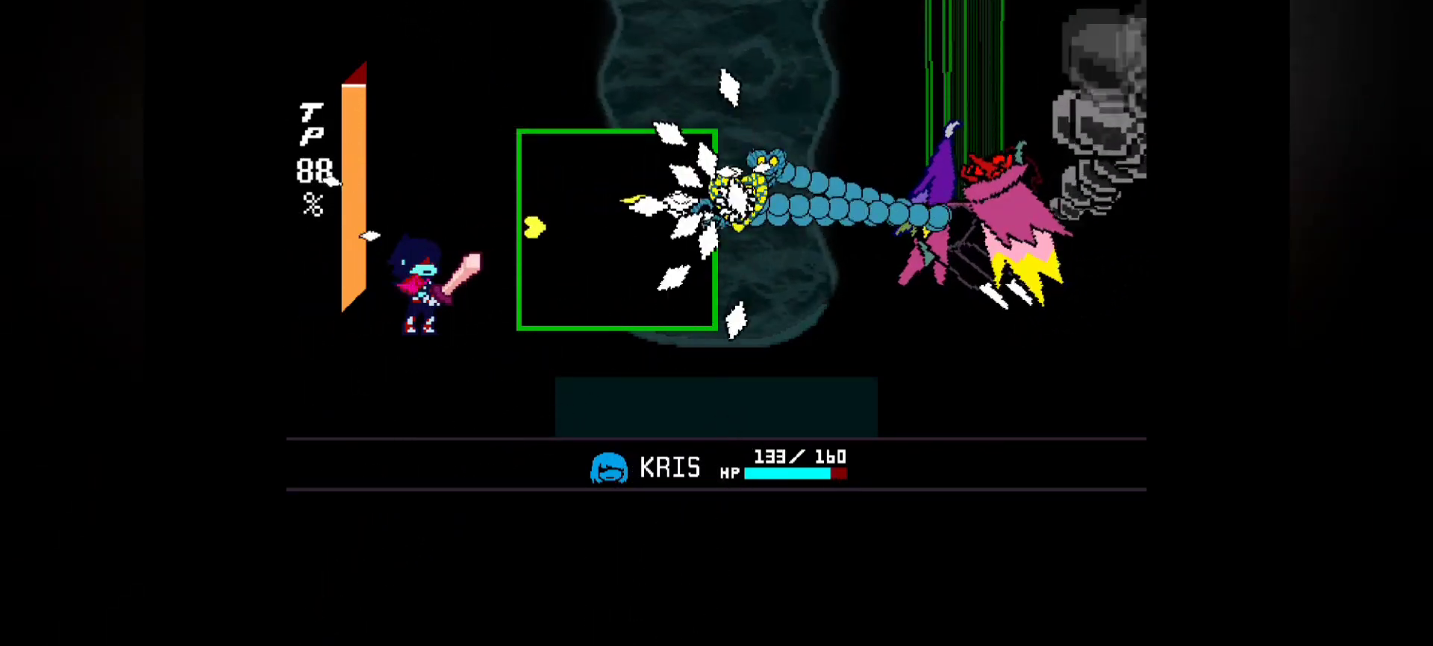
key(Down)
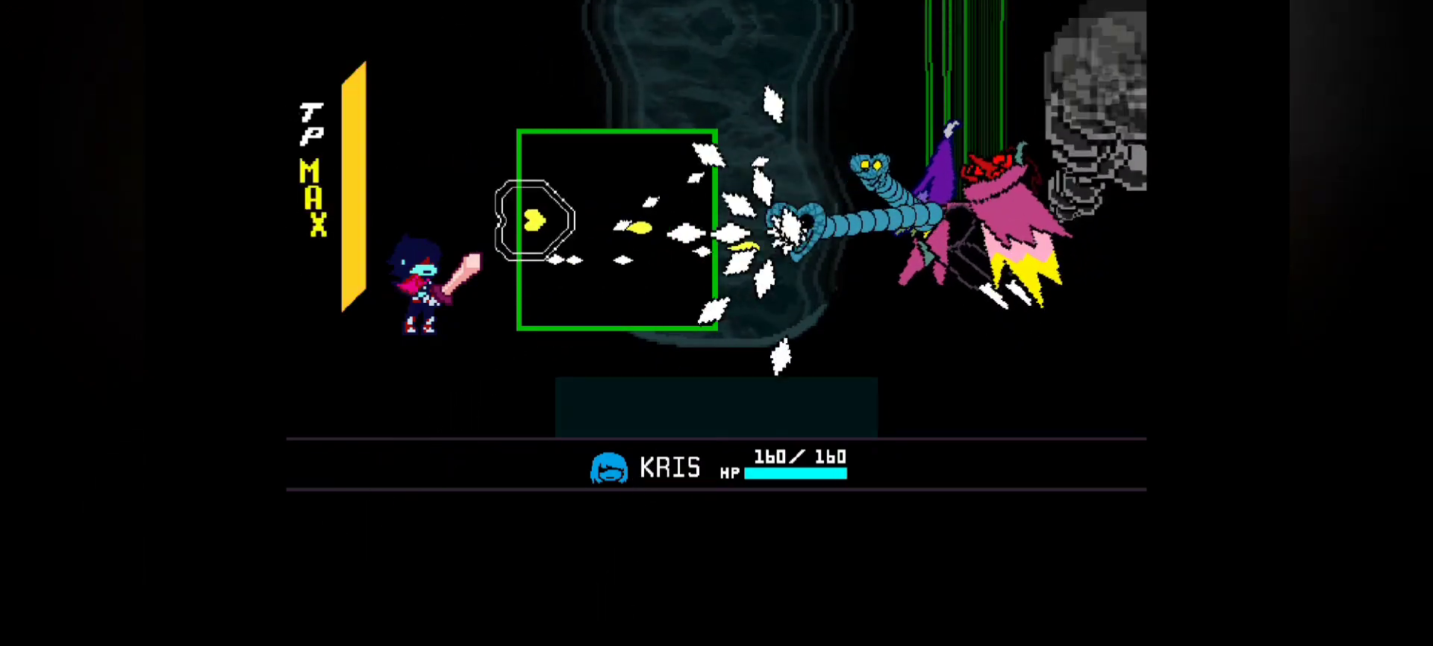
key(Up)
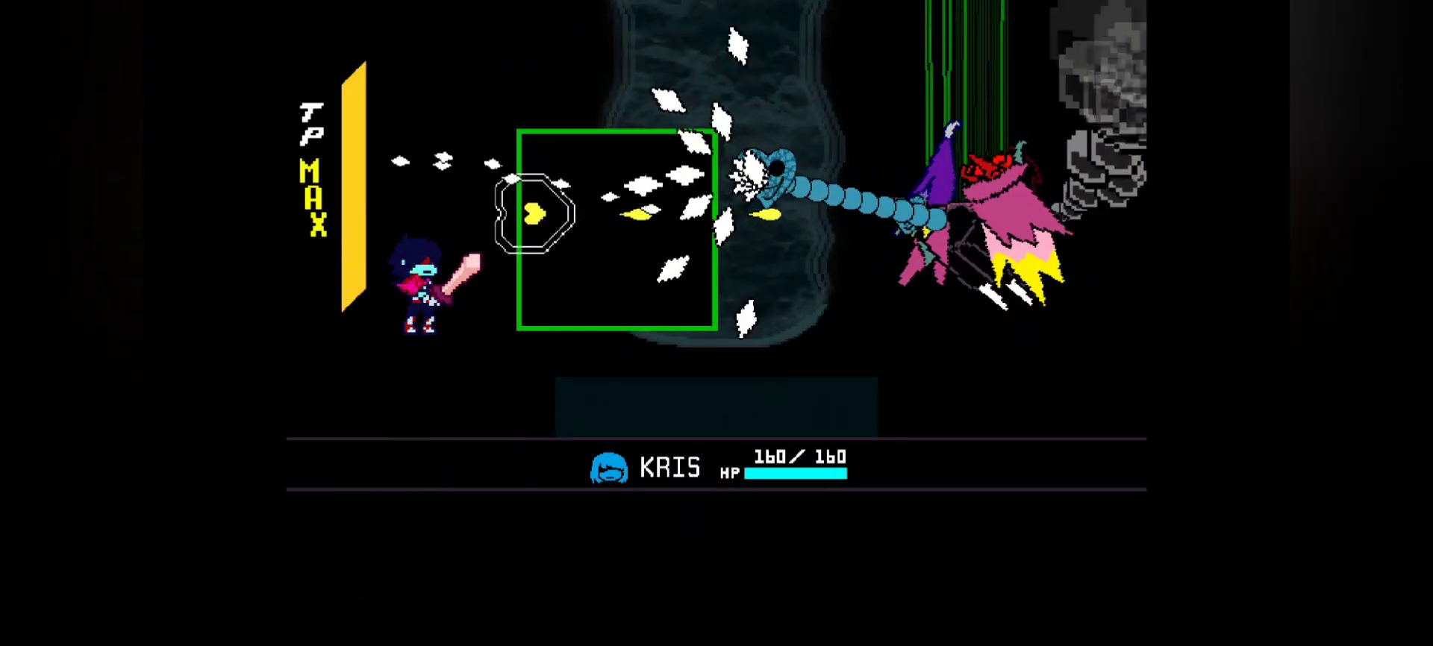
key(Right)
key(z)
key(Right)
key(z)
key(z)
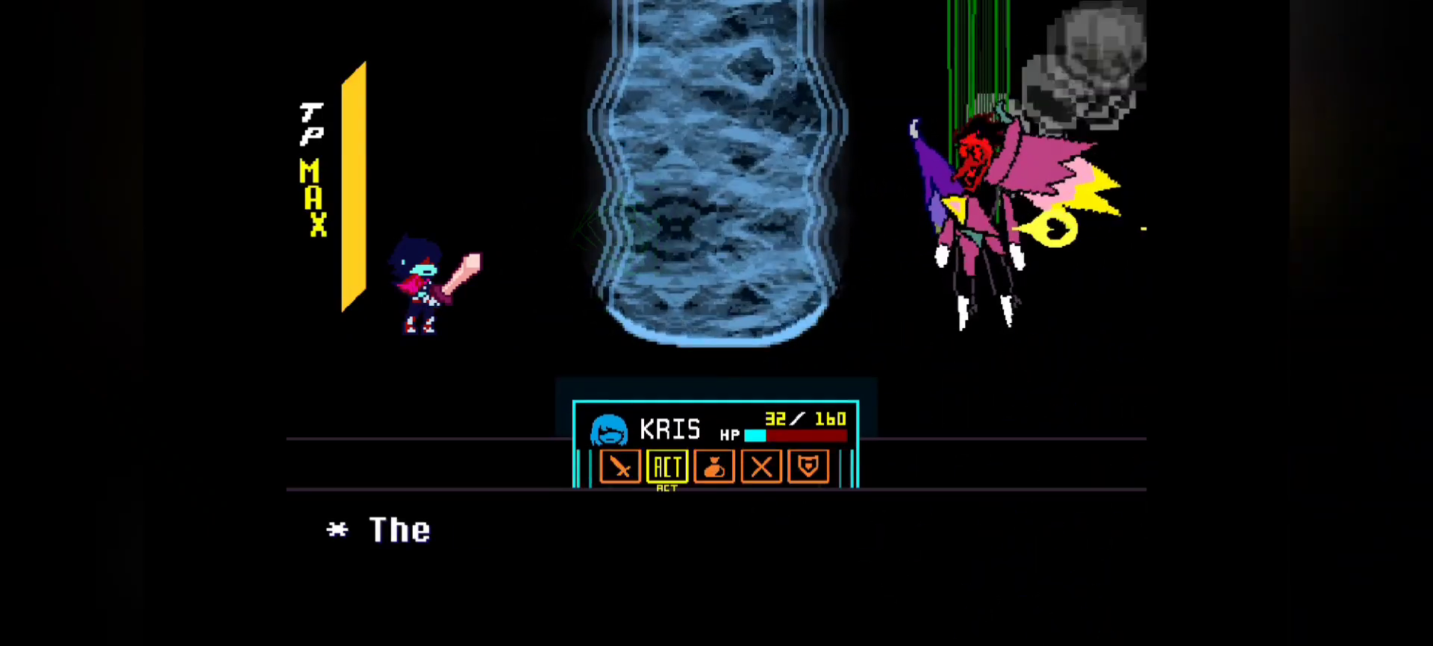
Step: Browse Spamton NEO's actions and the CD Bagel items, then spend TP to heal Kris 120 HP
key(z)
key(z)
key(z)
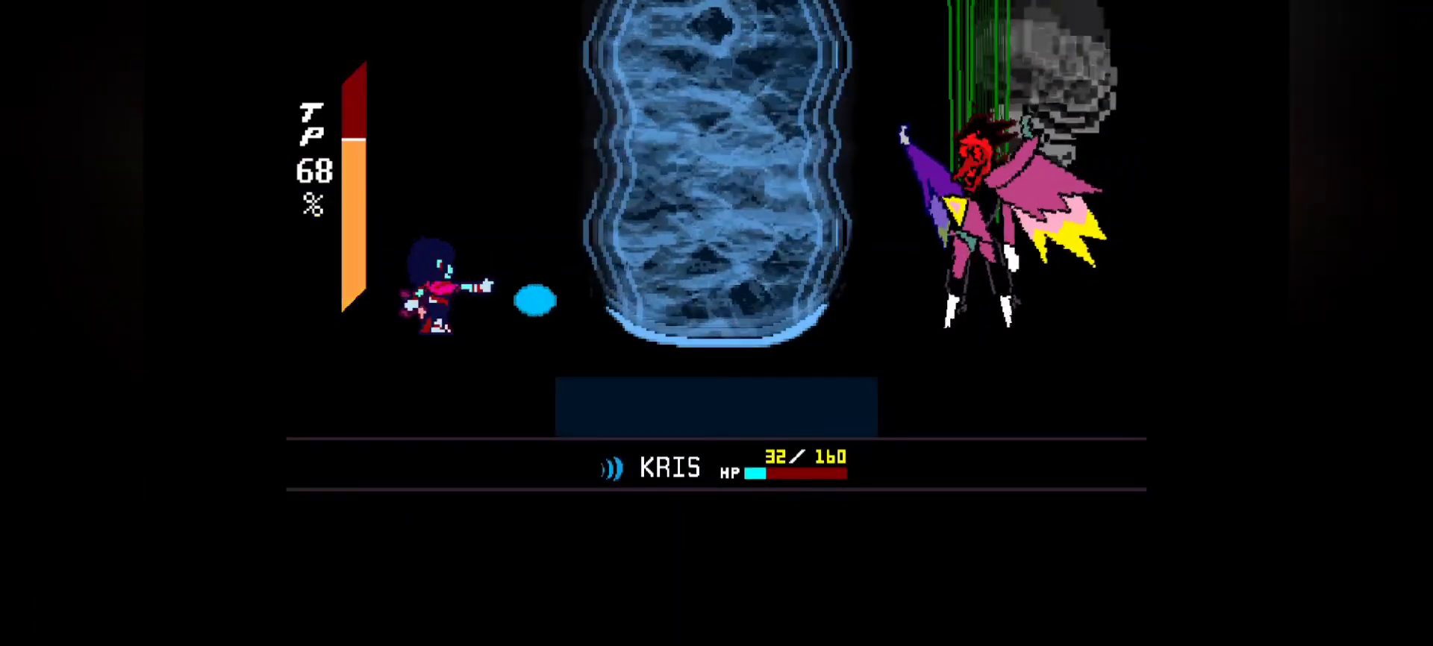
key(z)
key(z)
key(z)
key(z)
key(z)
key(z)
key(z)
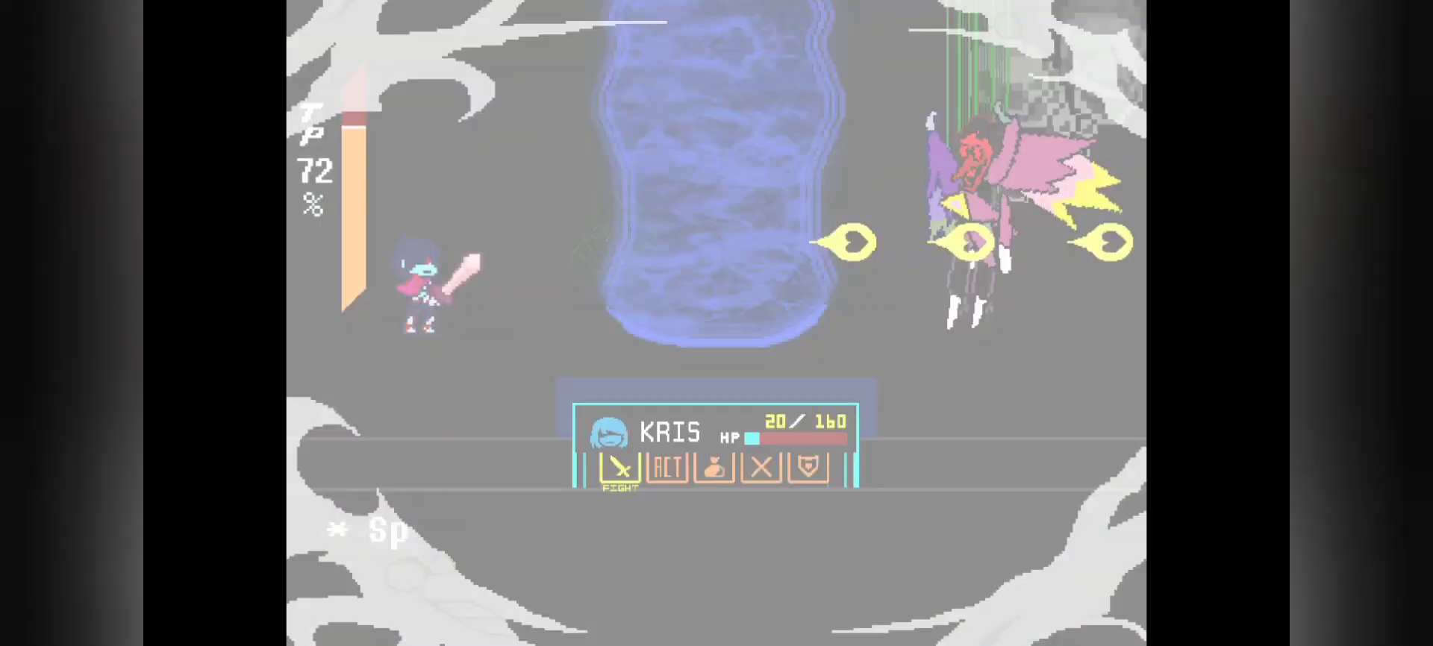
key(z)
key(x)
key(z)
key(x)
key(z)
key(z)
key(Down)
key(z)
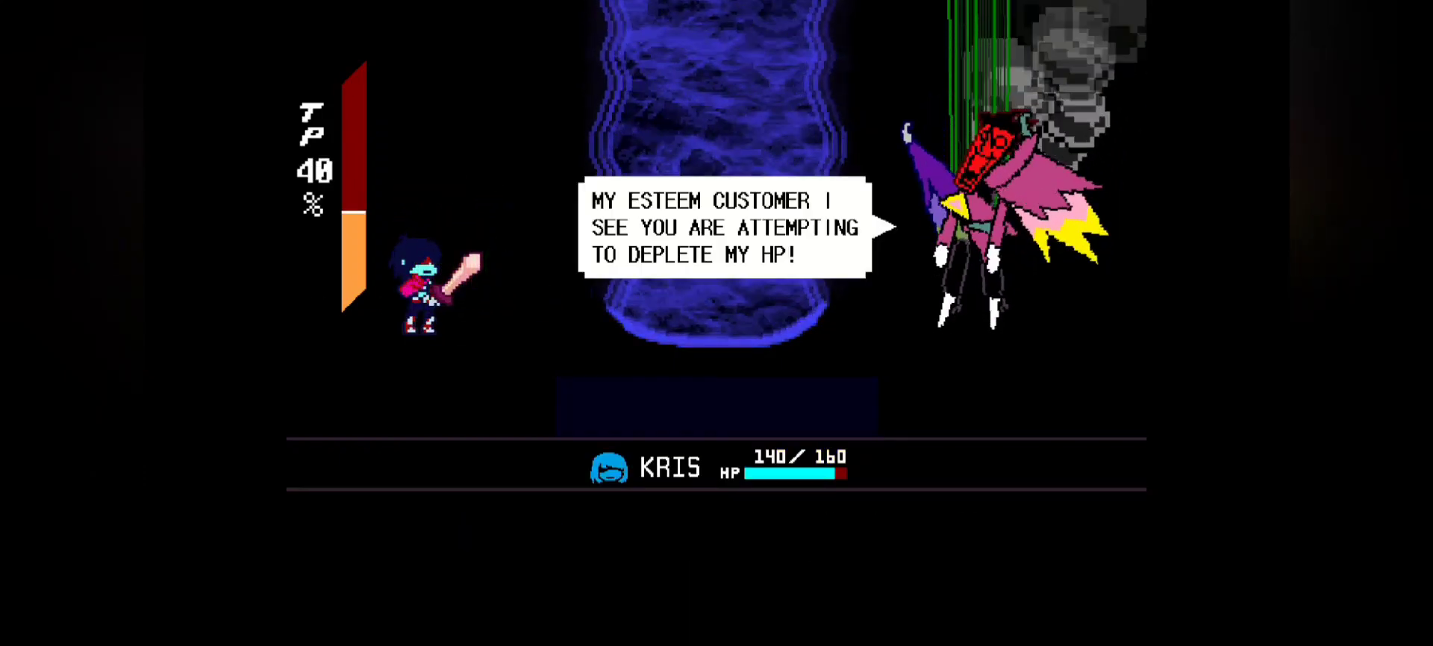
Step: Advance Spamton's speech, fire charged heart shots through his two-part bullet attack, and begin acting
key(z)
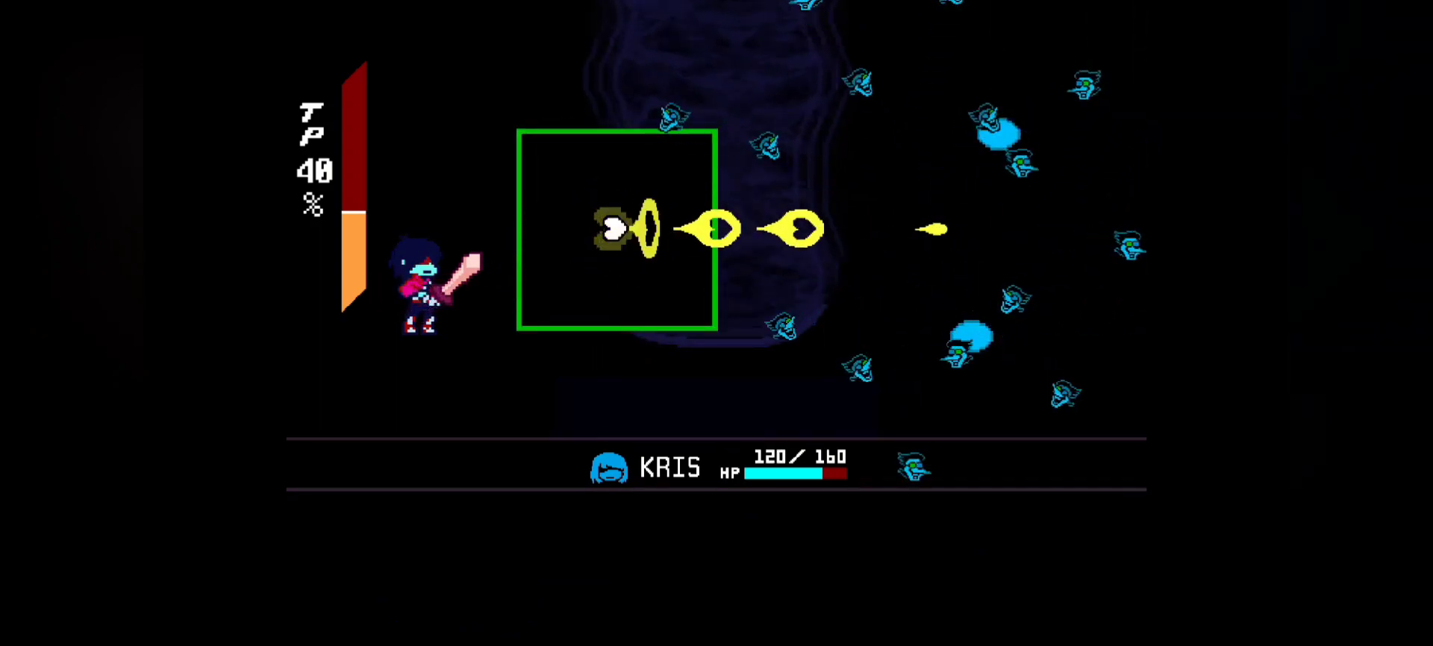
key(z)
key(z)
key(z)
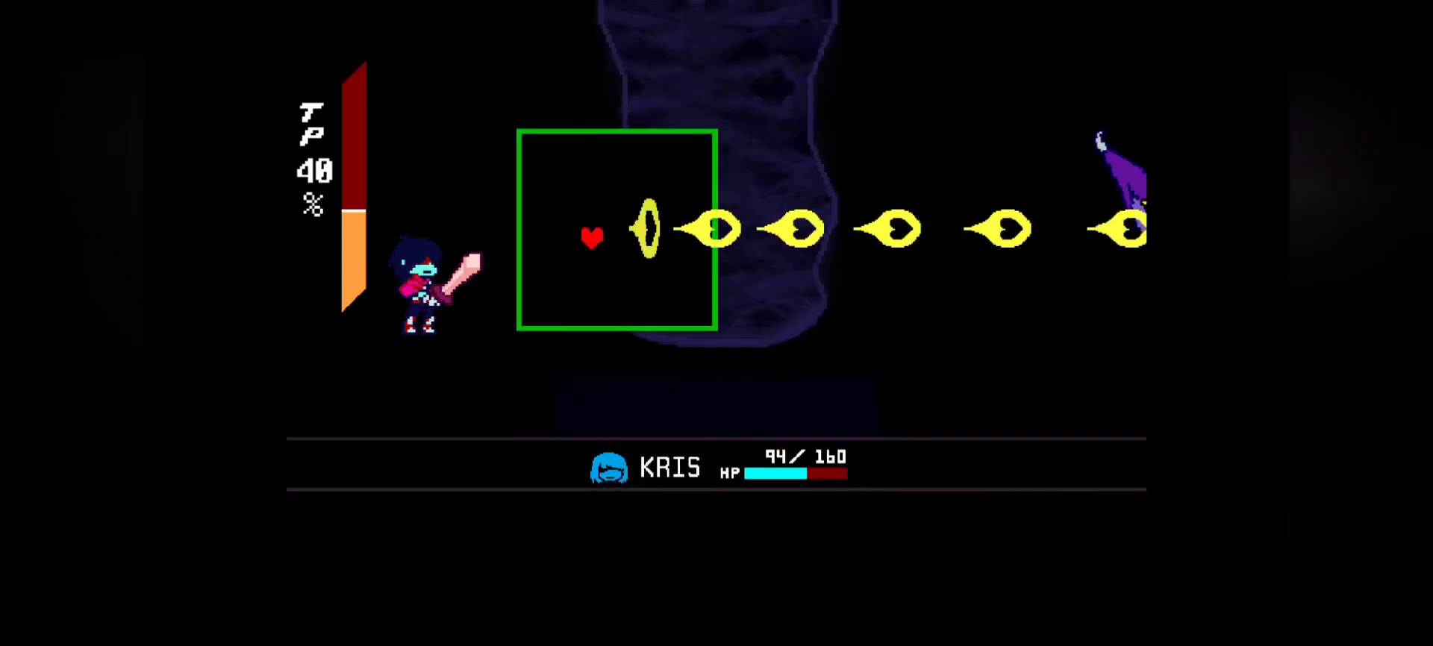
key(z)
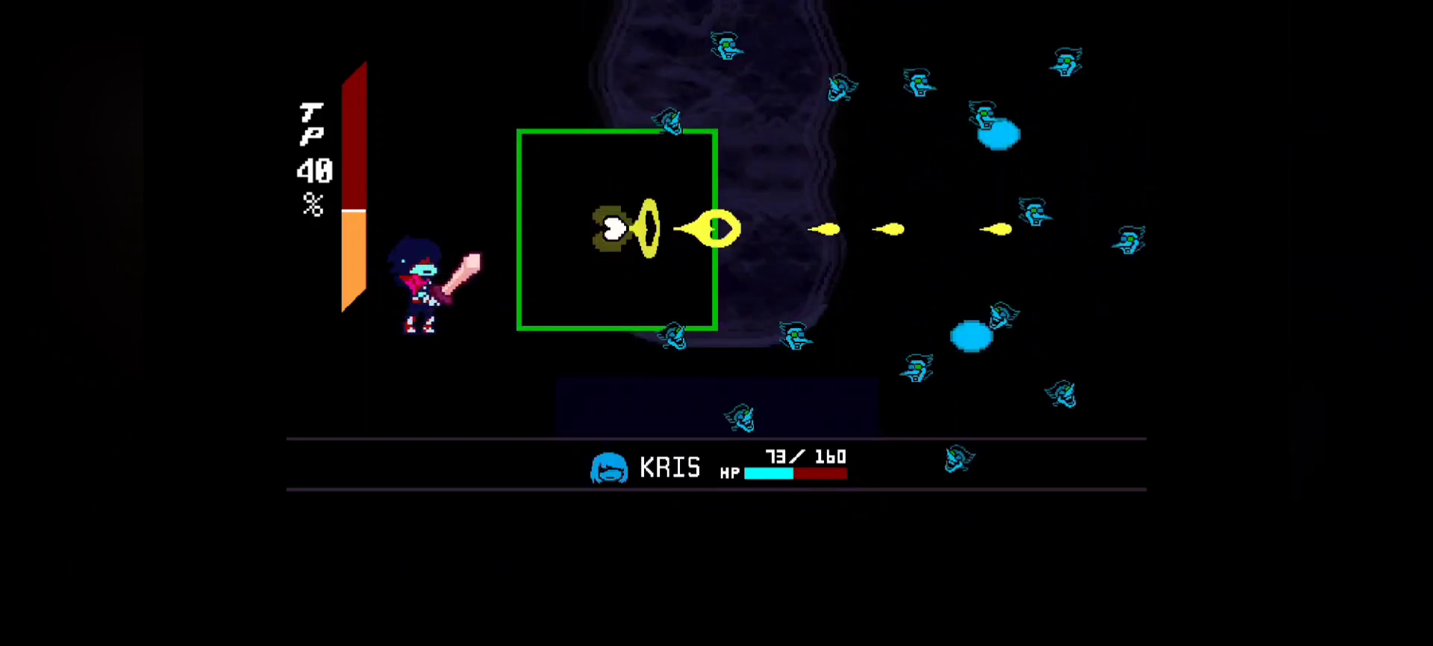
key(z)
key(z)
key(z)
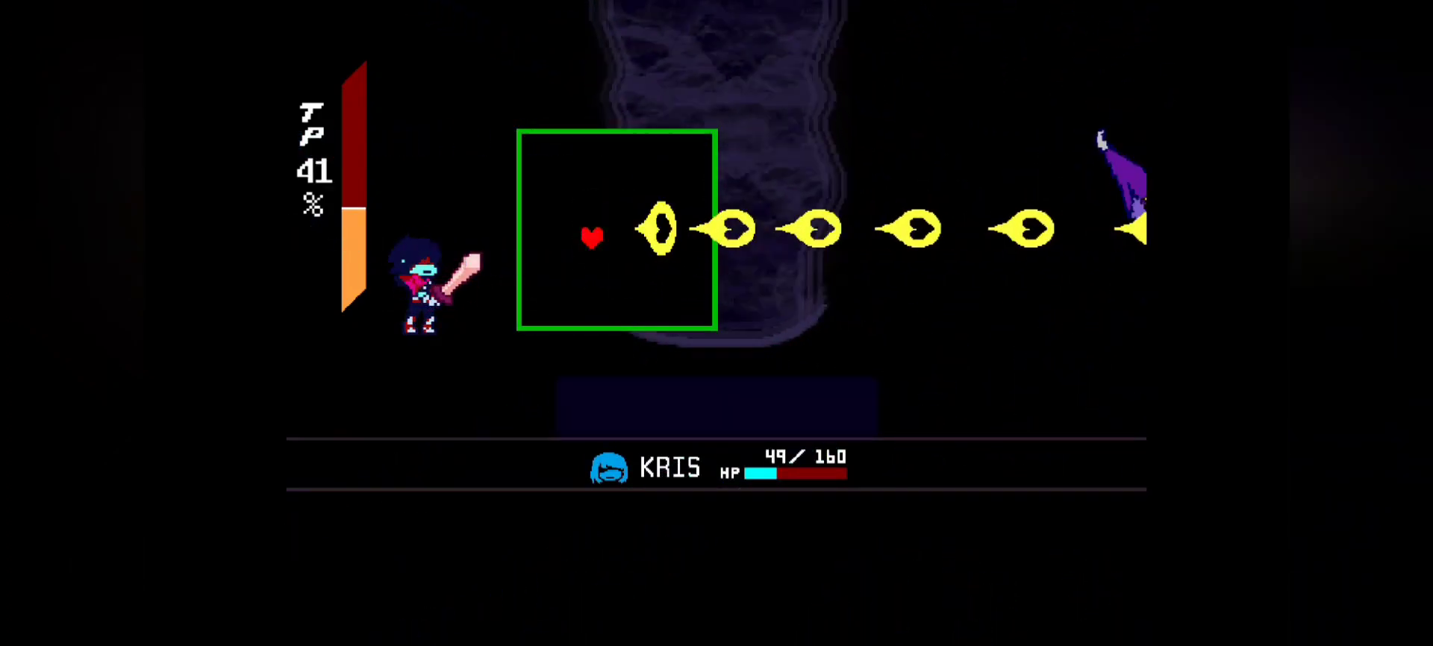
key(Right)
key(z)
key(z)
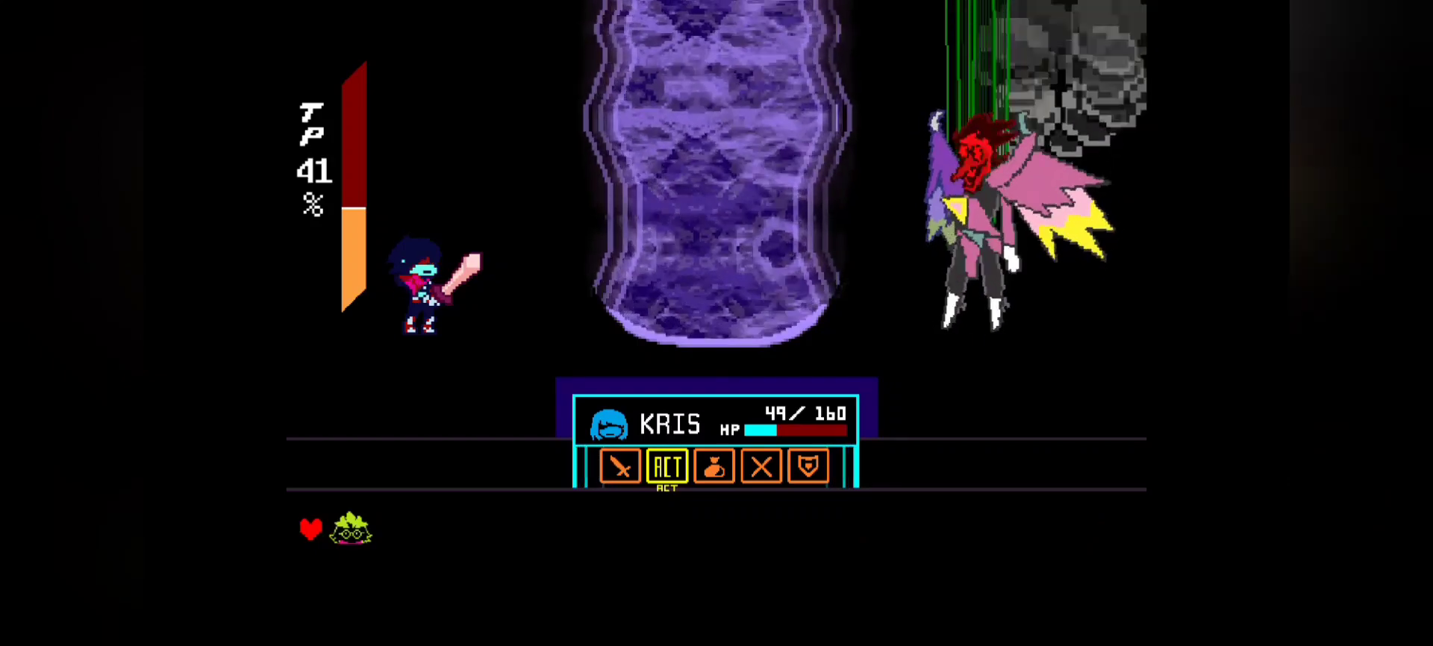
Step: Eat a CD Bagel to heal Kris 80 HP, then shoot the swarming heads
key(x)
key(Right)
key(z)
key(z)
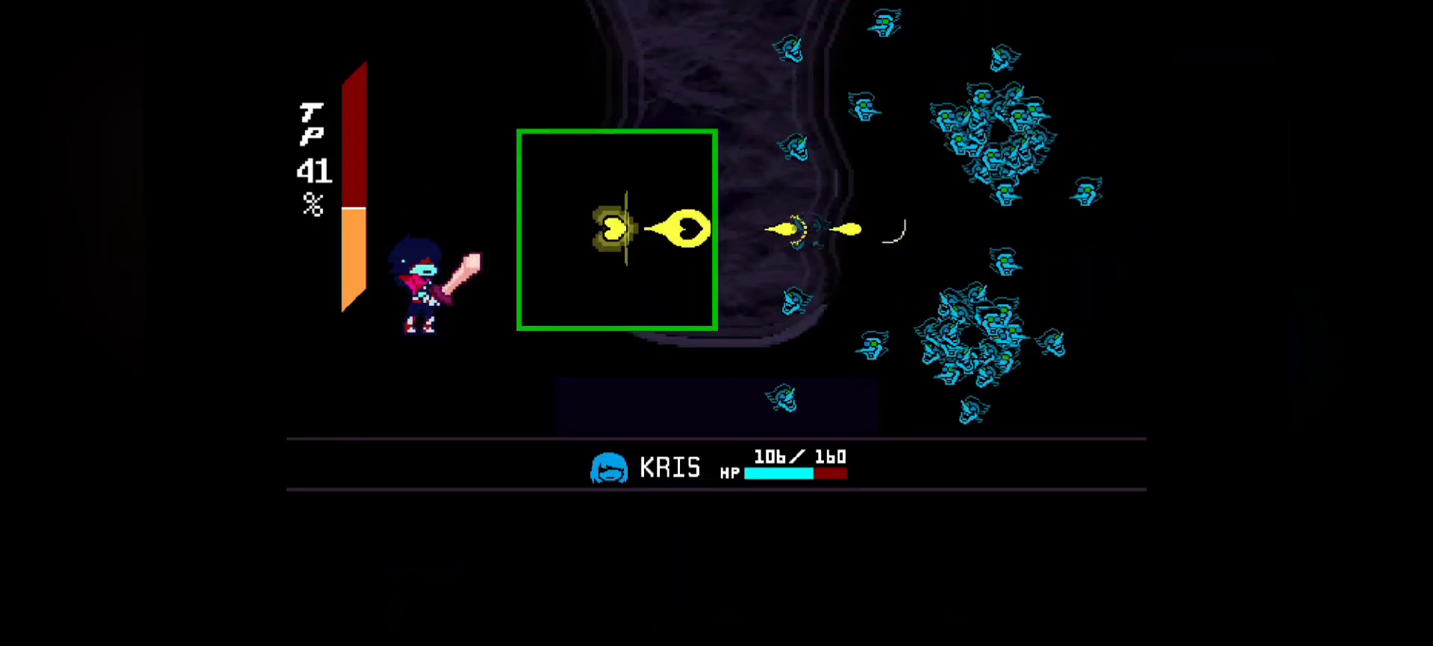
key(z)
key(z)
key(z)
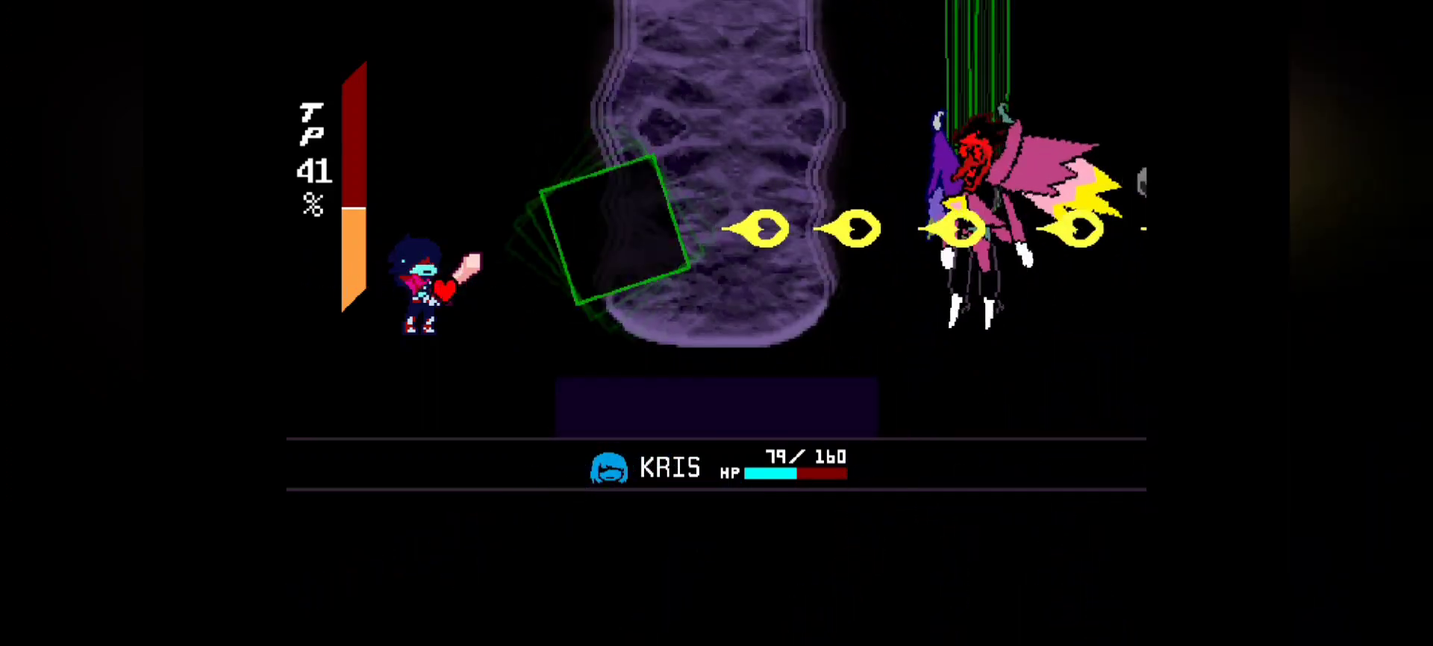
Step: Act on Spamton NEO, then eat another CD Bagel on Kris
key(Right)
key(z)
key(z)
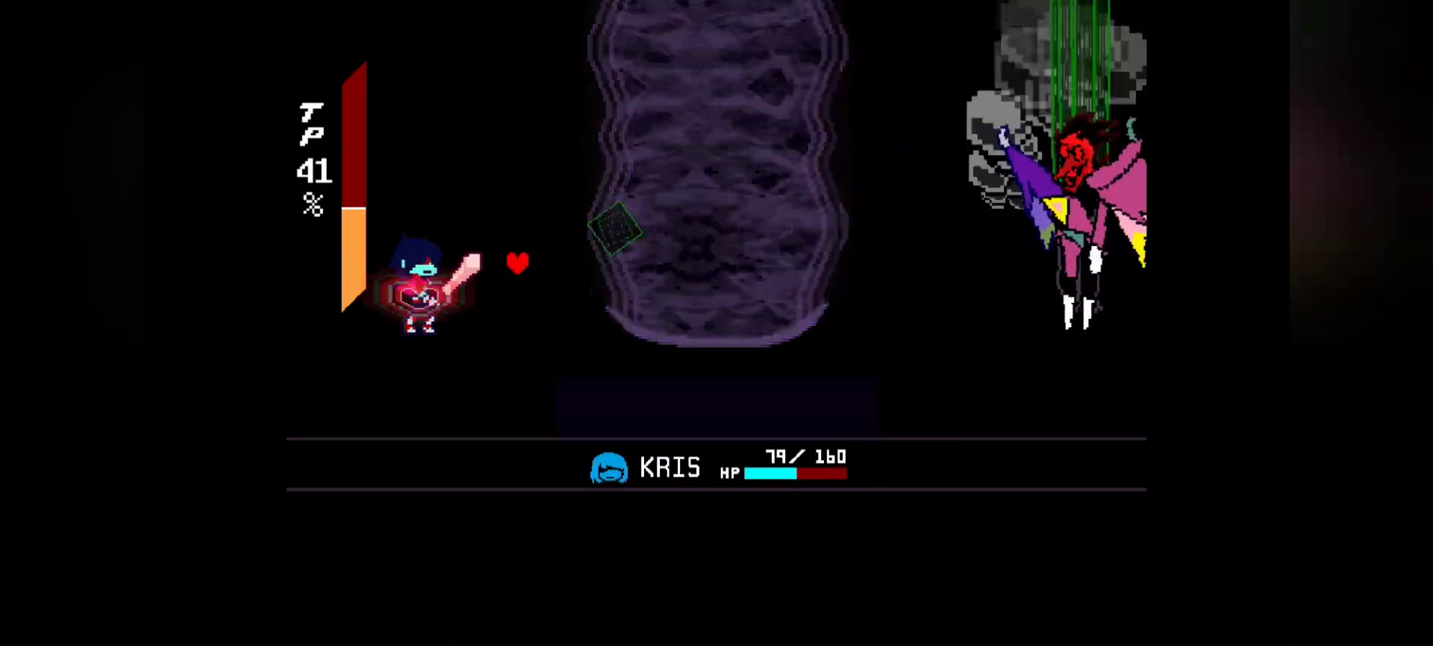
key(z)
key(z)
key(z)
key(x)
key(Right)
key(z)
key(z)
key(z)
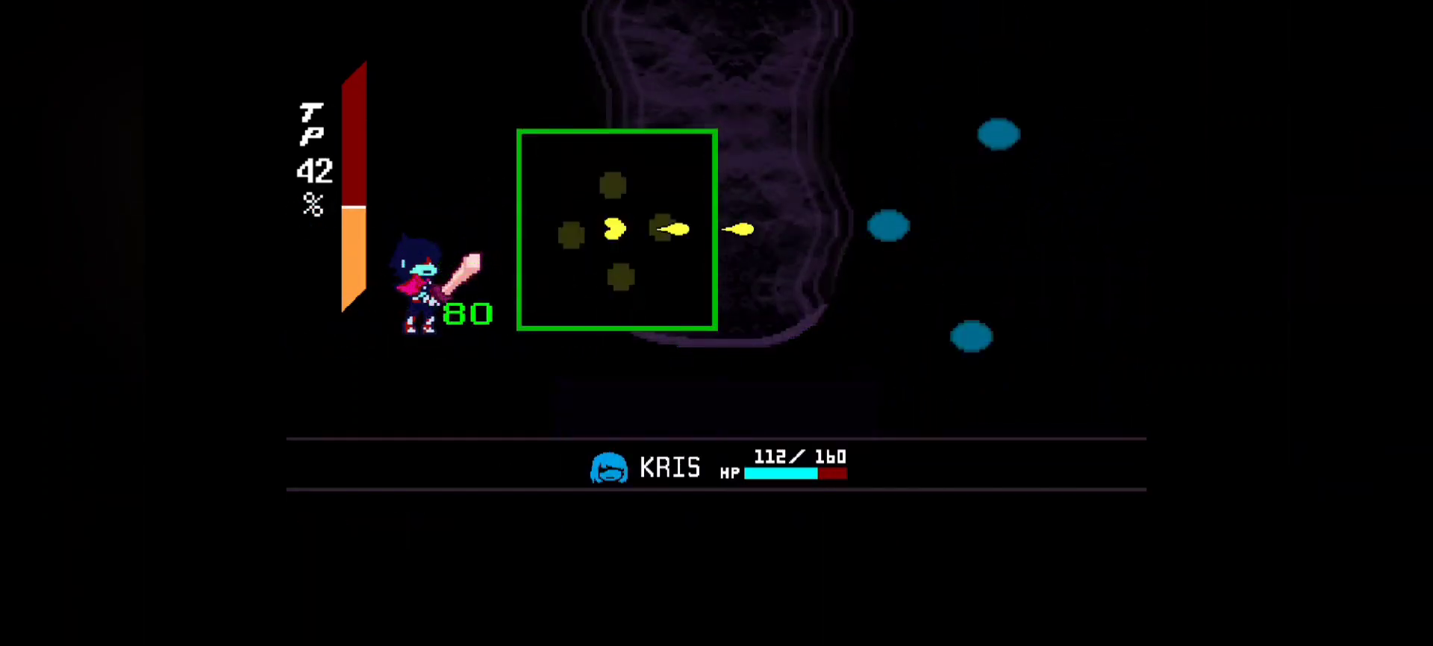
Step: Fire large heart shots at the swarm and pick the next turn's command
key(z)
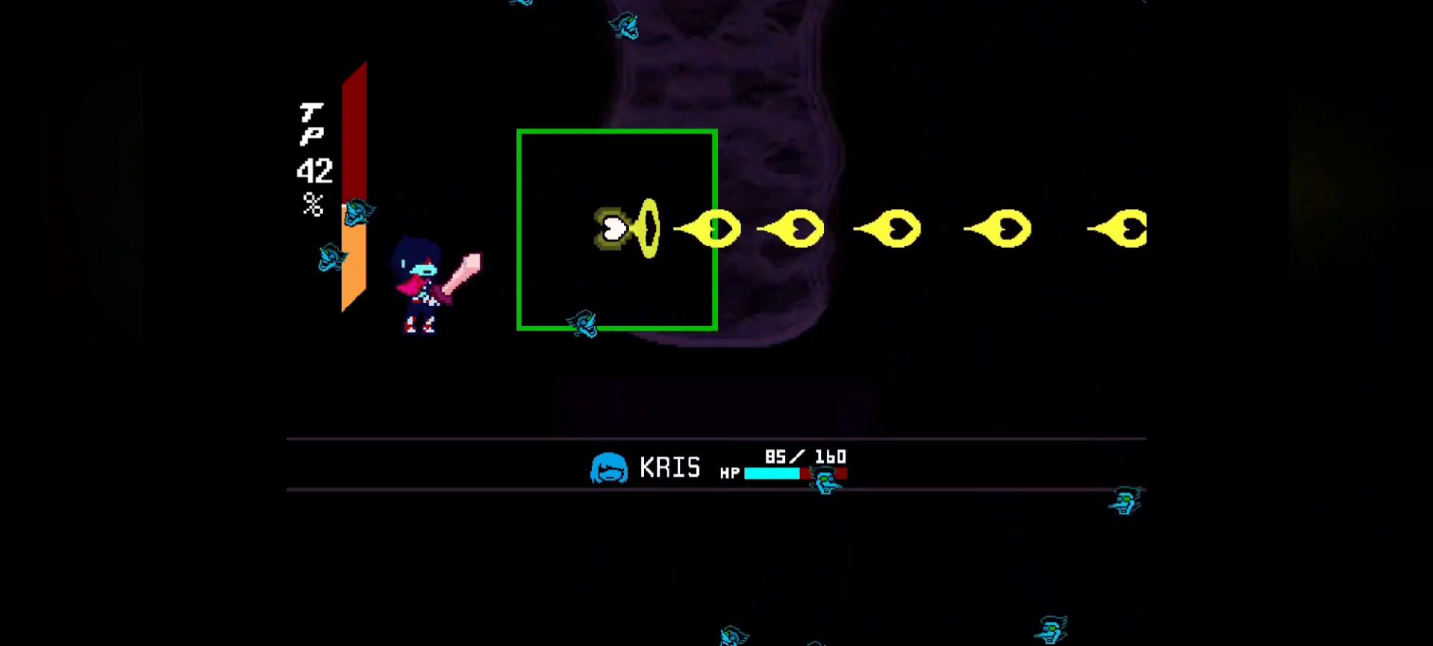
key(Right)
key(z)
key(z)
key(z)
key(z)
key(z)
key(z)
key(z)
key(z)
key(z)
key(z)
key(z)
key(z)
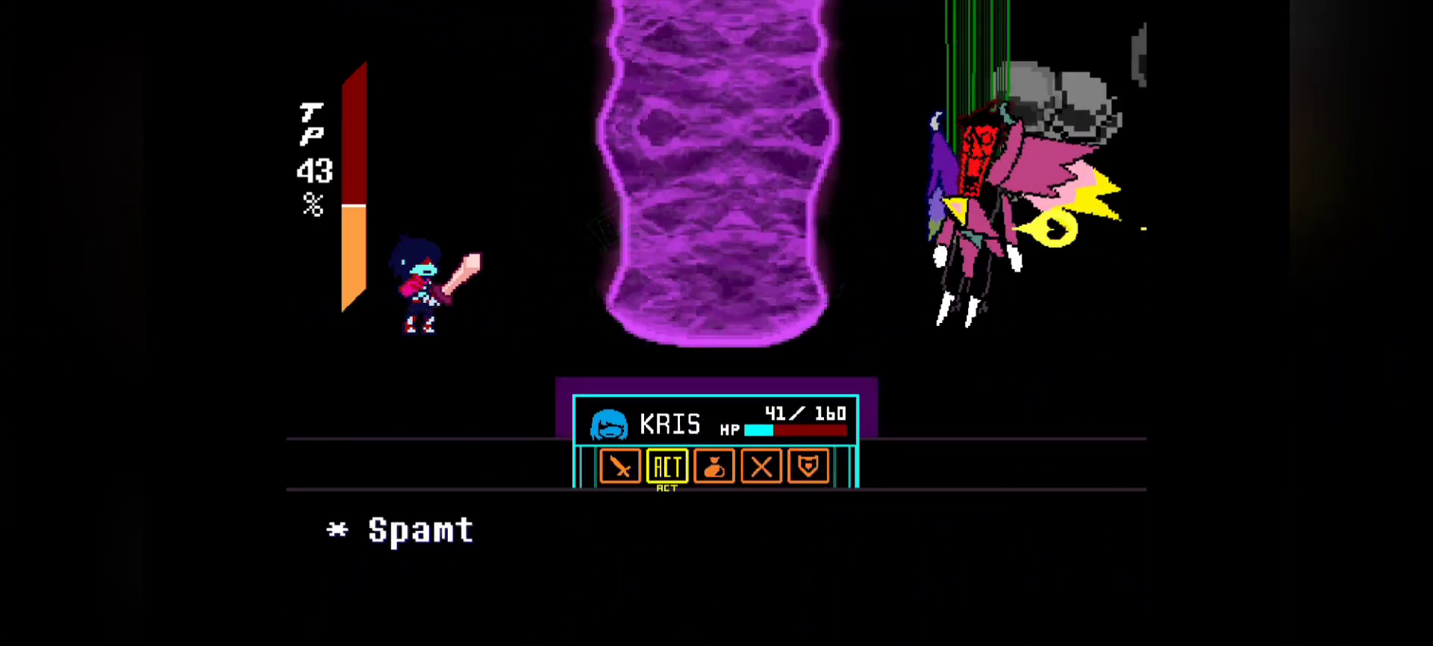
Step: Use a healing item on Kris, then fire a large shot at Spamton NEO
key(Right)
key(z)
key(z)
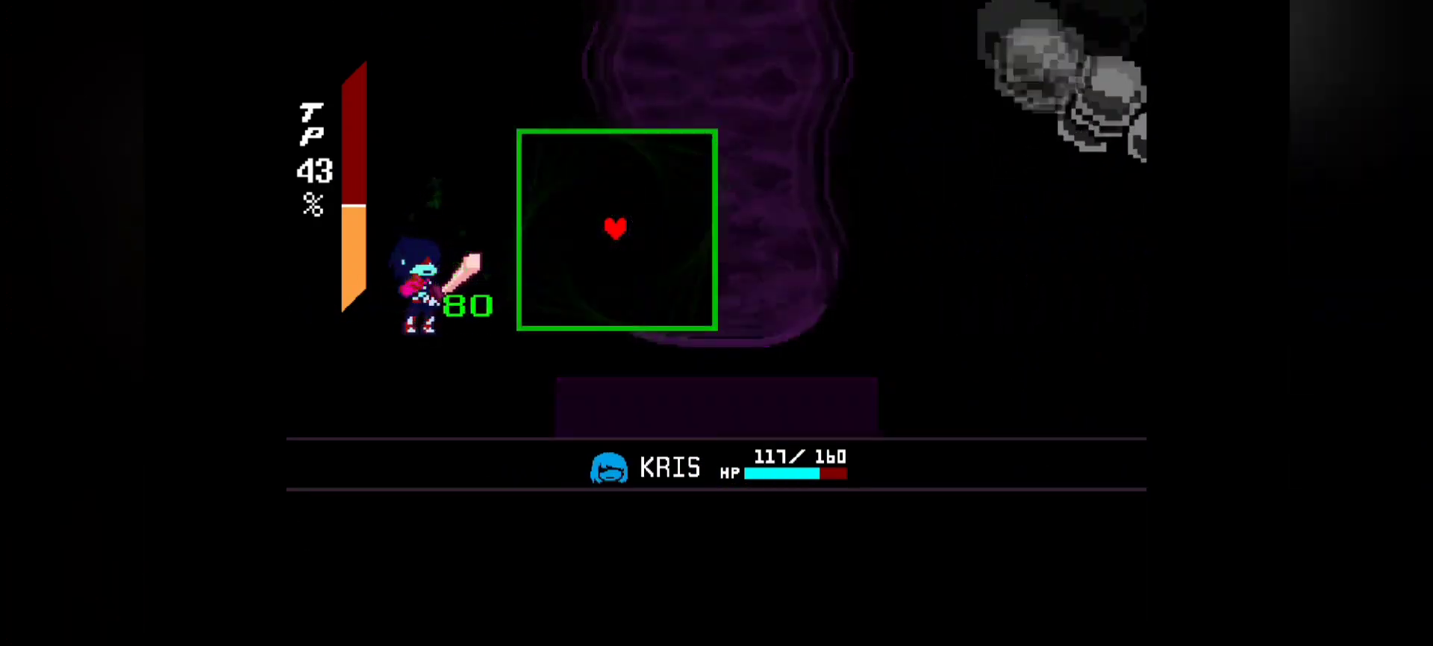
key(z)
key(z)
key(z)
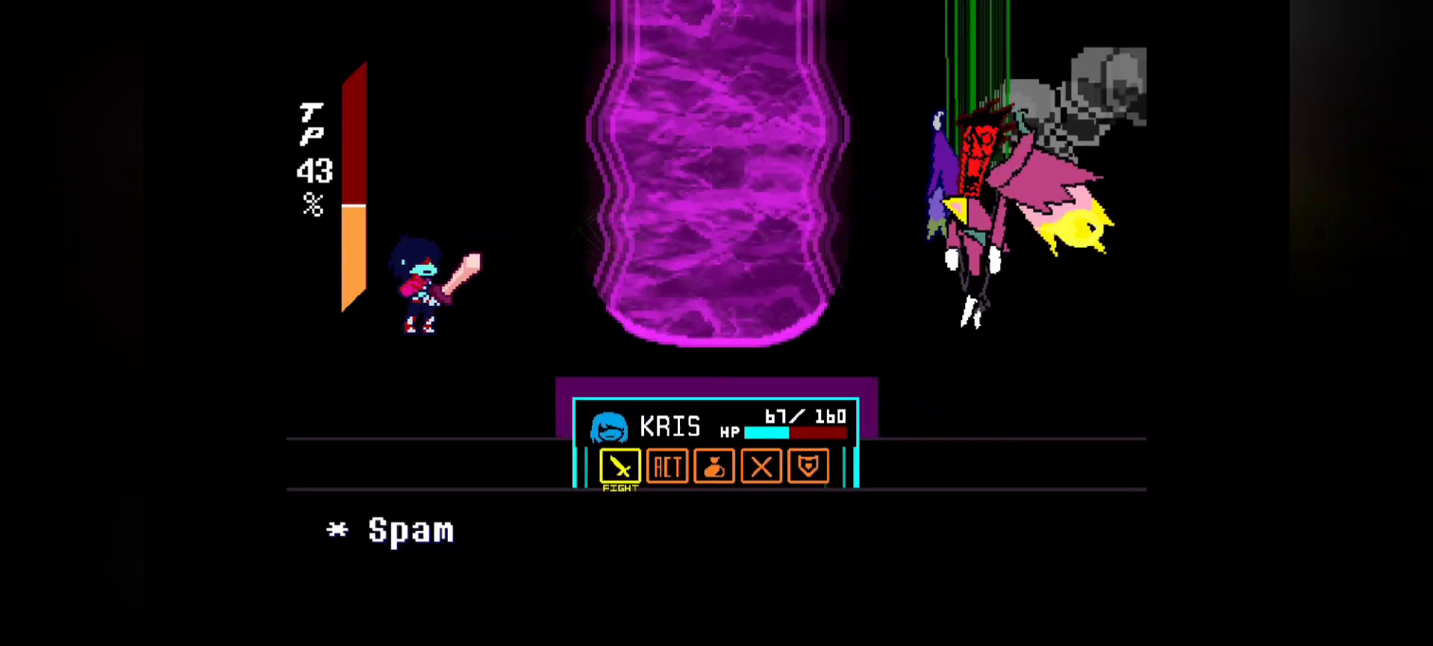
key(Right)
key(z)
key(z)
key(z)
key(z)
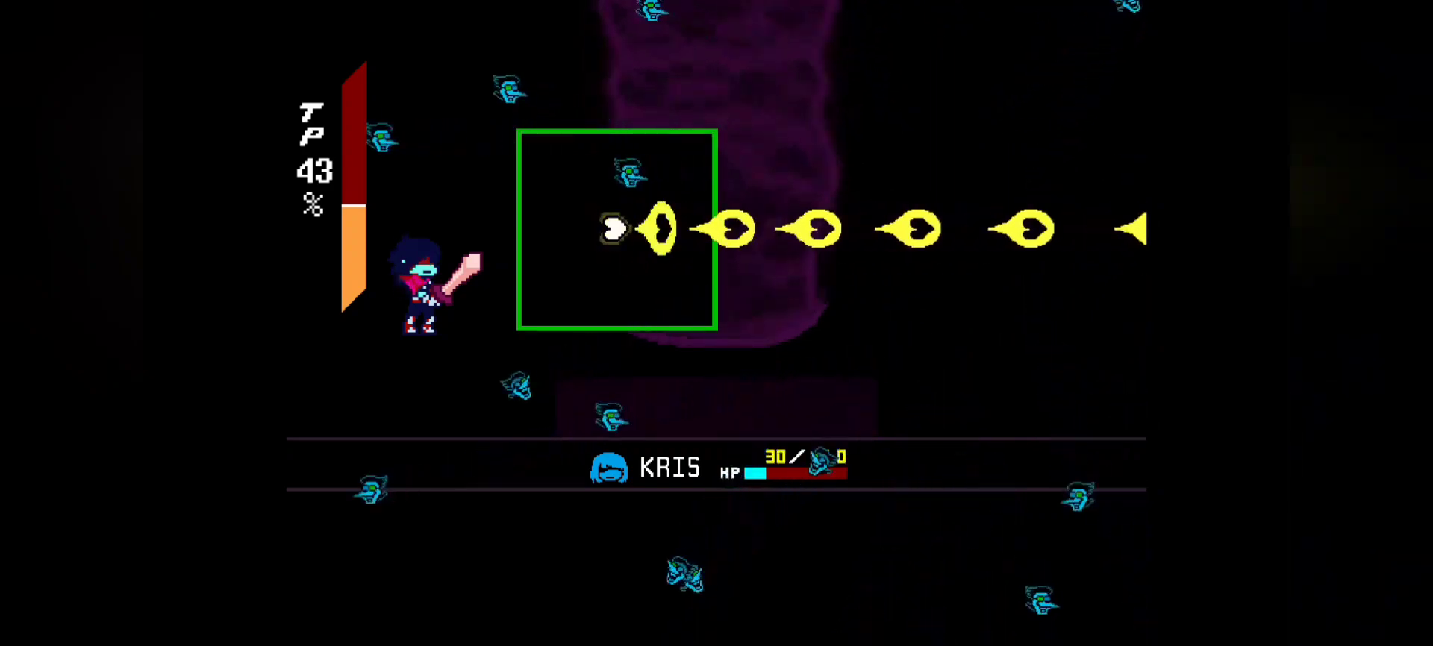
Step: Heal Kris with another CD Bagel and shoot at the Spamton heads
key(Right)
key(Right)
key(z)
key(z)
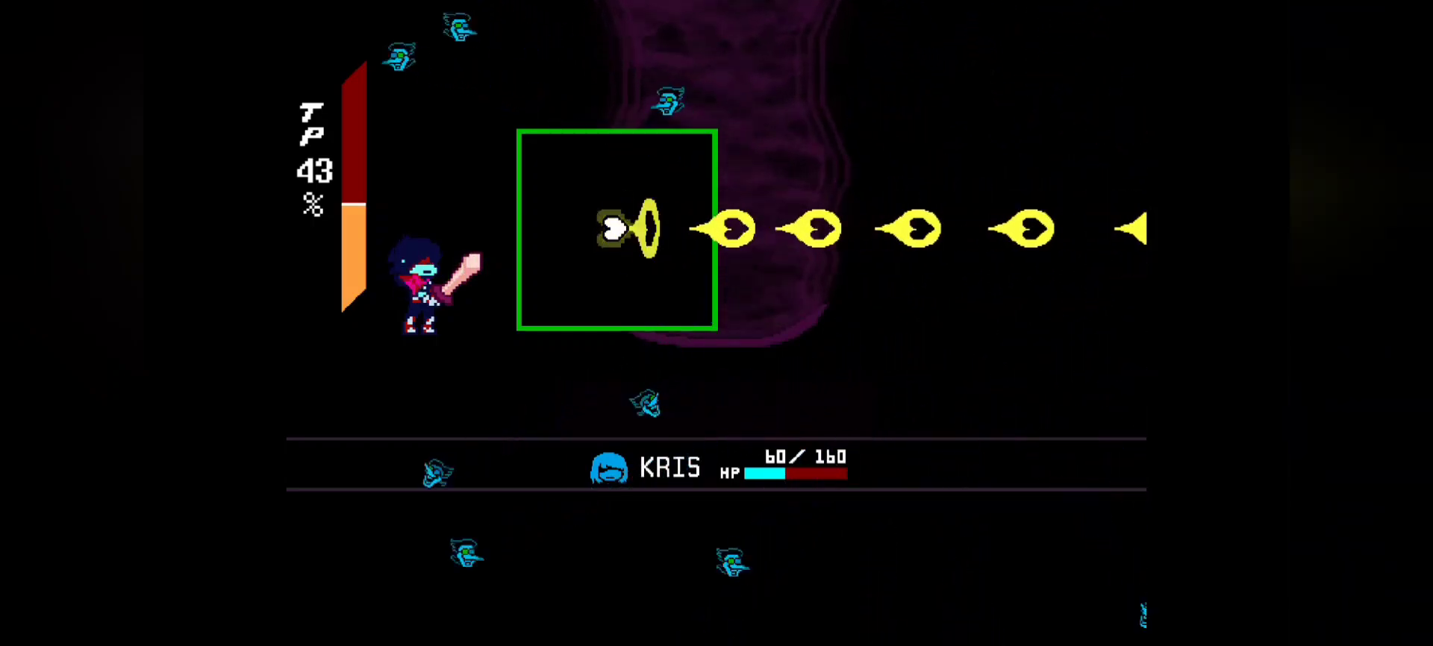
key(z)
key(z)
key(z)
key(z)
key(z)
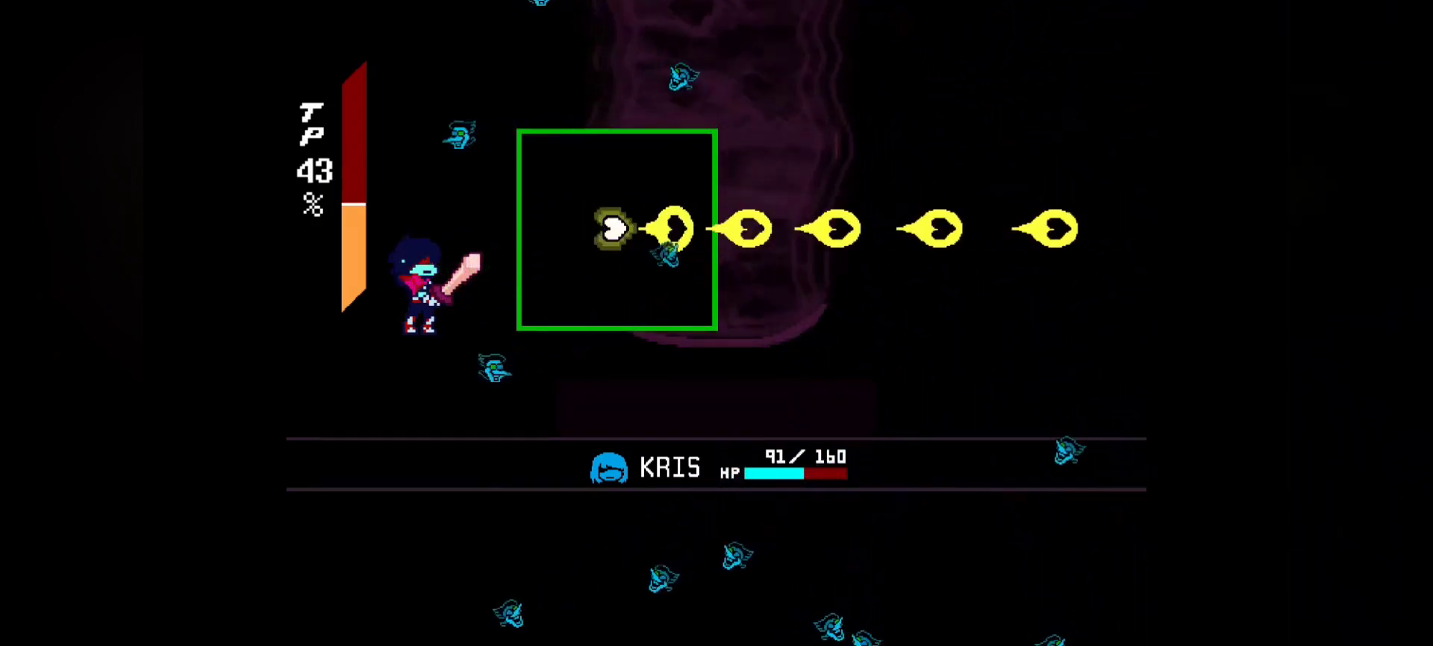
key(z)
key(z)
key(z)
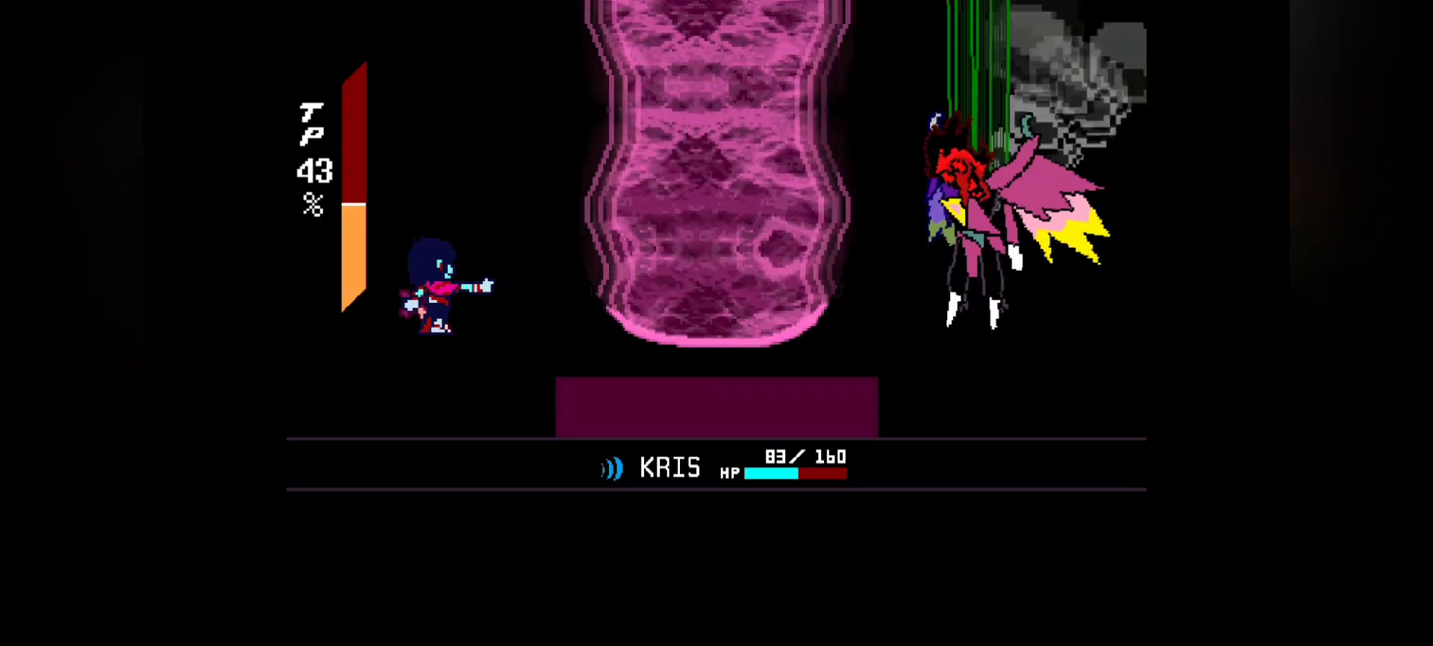